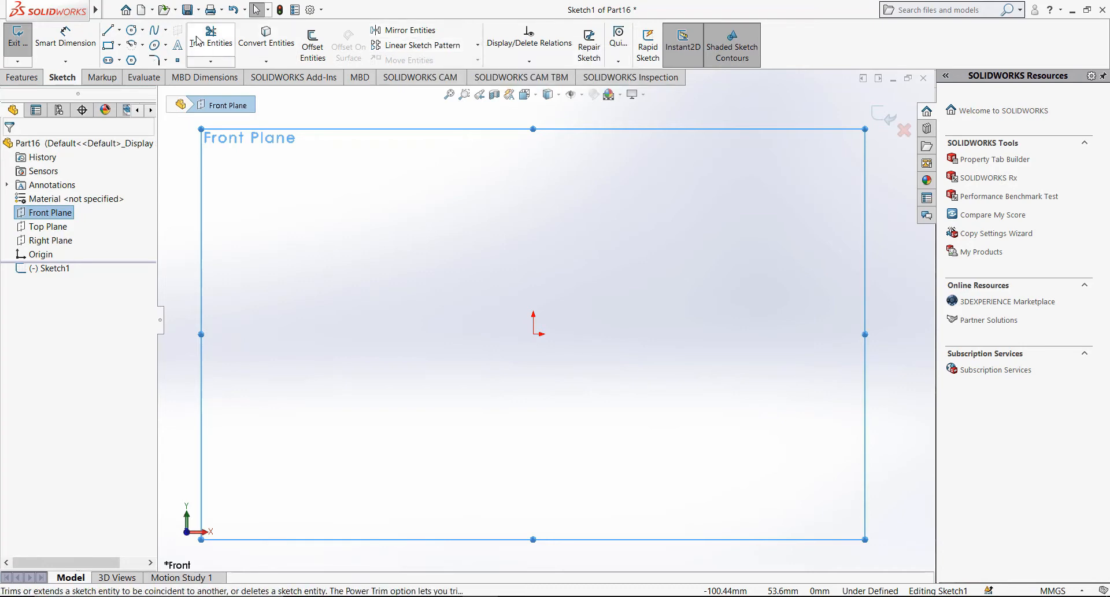
Sketch an open profile of six connected lines on the Front Plane, with a horizontal upper line about 23.5 mm and vertical side about 12.4 mm
{"action": "left_click", "coordinate": [108, 29]}
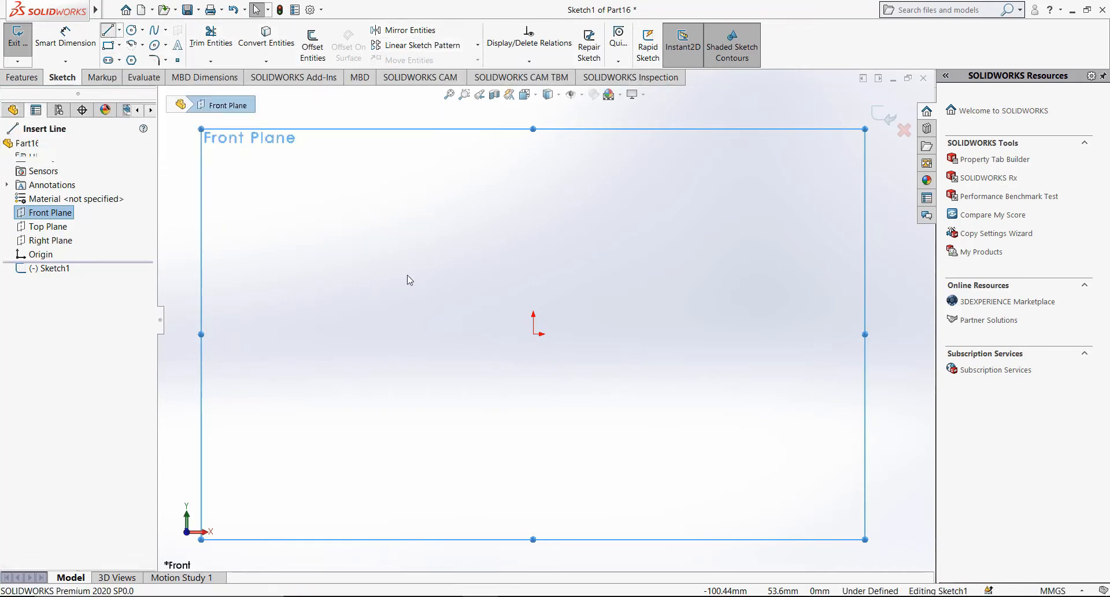
{"action": "scroll", "coordinate": [407, 275], "scroll_direction": "down", "scroll_amount": 1}
{"action": "left_click", "coordinate": [309, 234]}
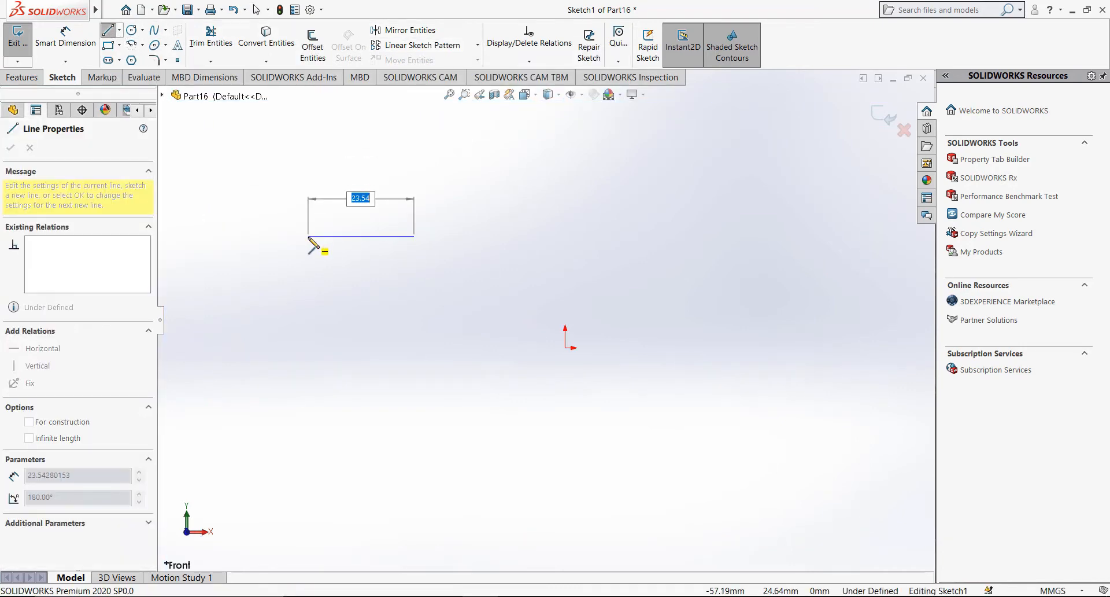
{"action": "left_click", "coordinate": [270, 287]}
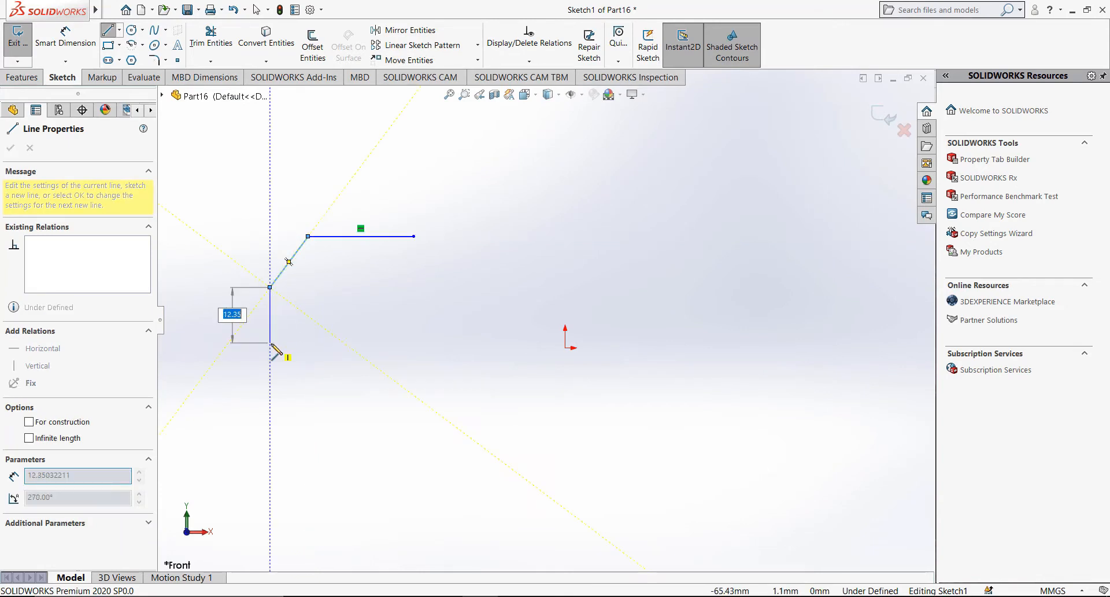
{"action": "left_click", "coordinate": [270, 343]}
{"action": "left_click", "coordinate": [312, 315]}
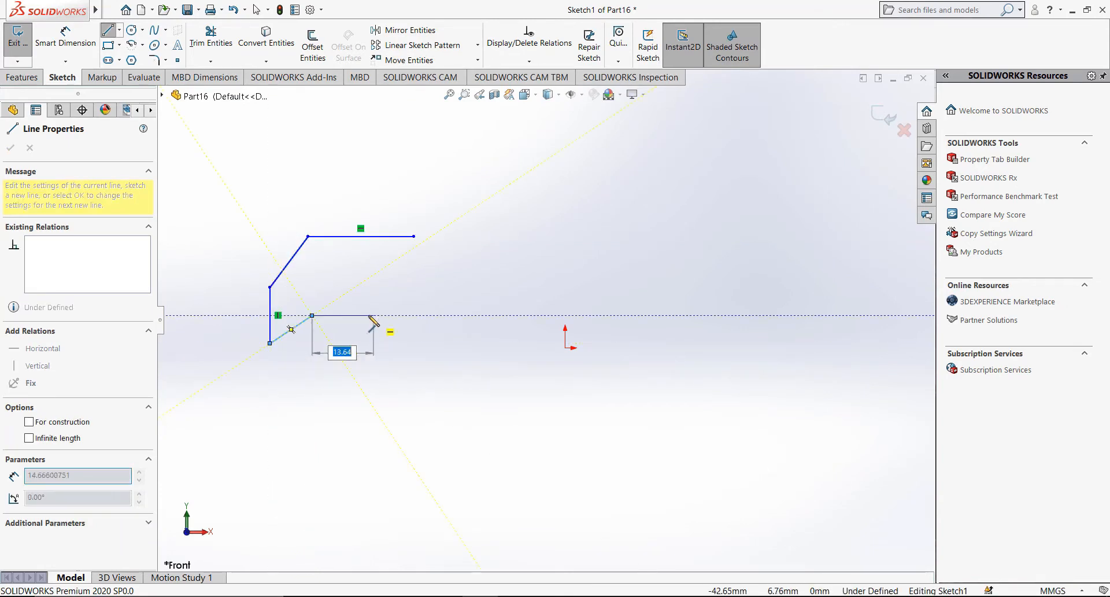
{"action": "left_click", "coordinate": [368, 315]}
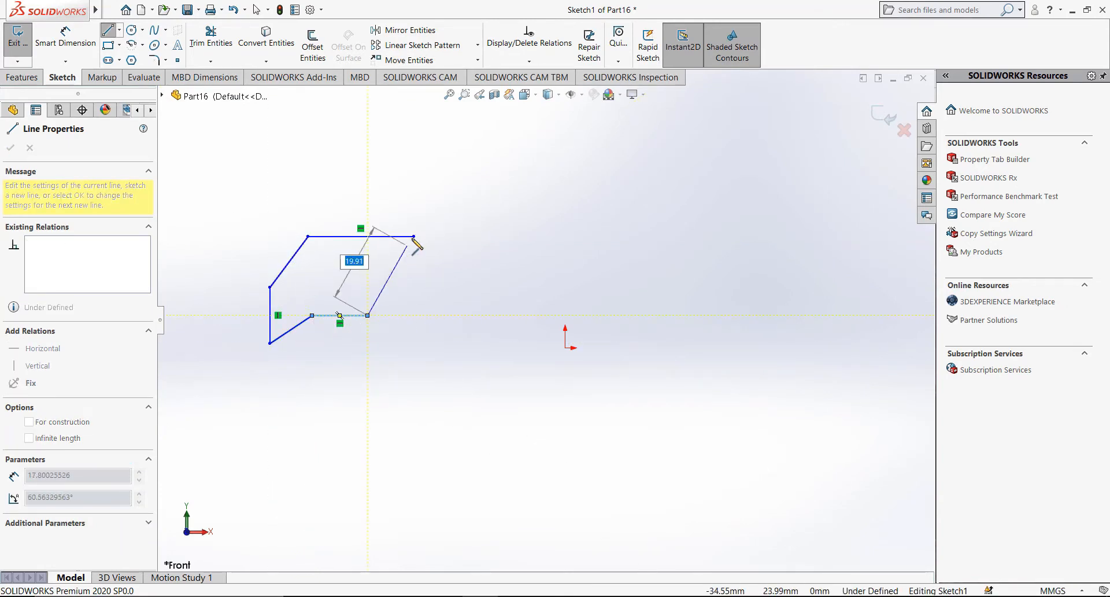
{"action": "double_click", "coordinate": [414, 366]}
{"action": "key", "text": "Escape"}
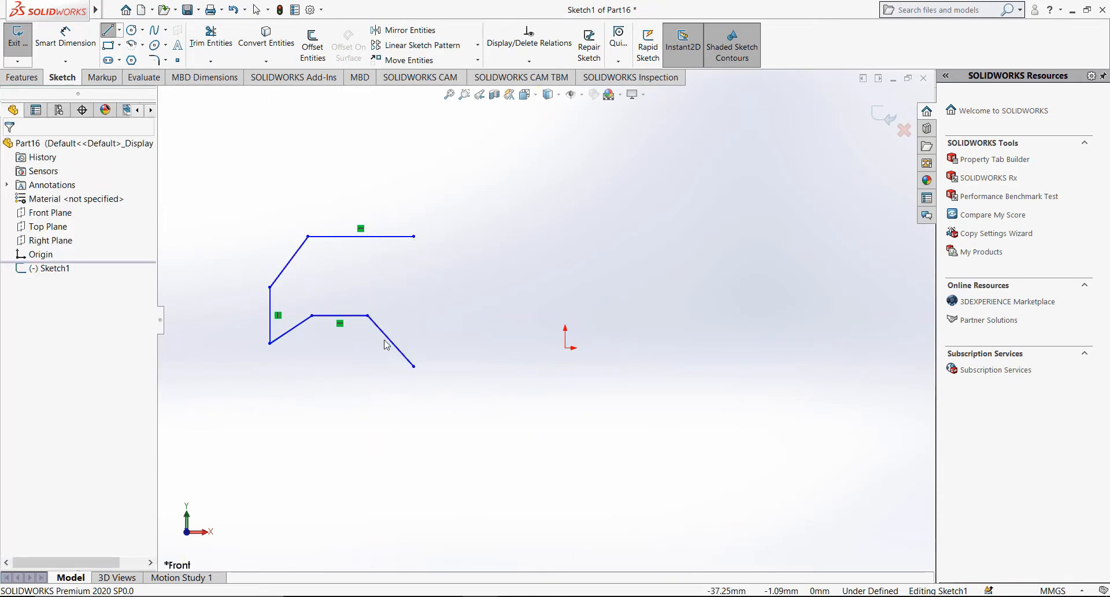
Draw a vertical centerline about 44.6 mm long through the two open ends of the profile
{"action": "scroll", "coordinate": [366, 300], "scroll_direction": "down", "scroll_amount": 3}
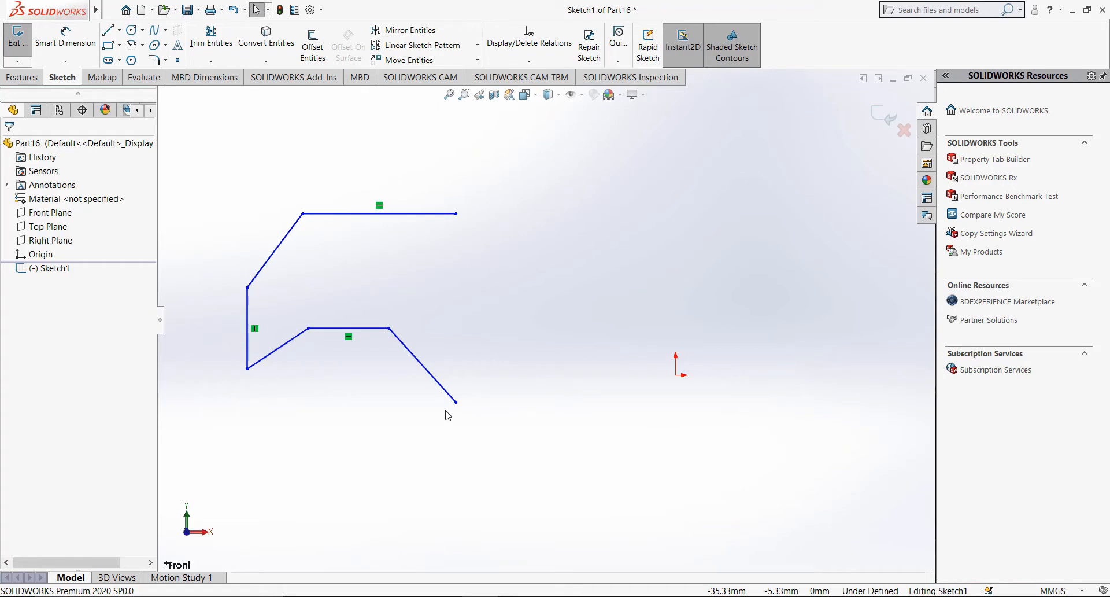
{"action": "left_click", "coordinate": [119, 32]}
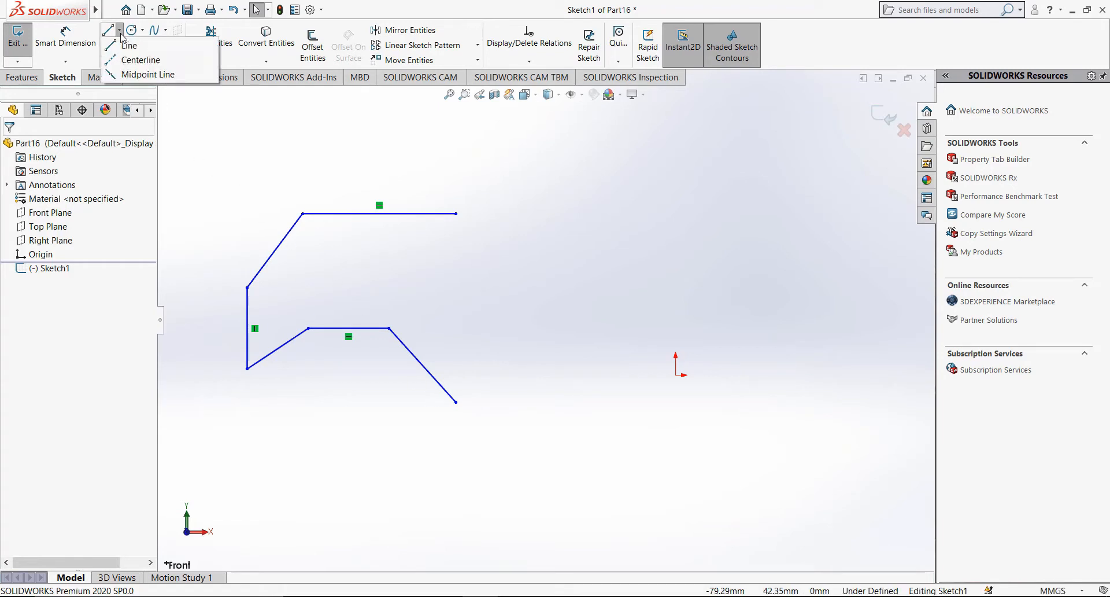
{"action": "left_click", "coordinate": [143, 61]}
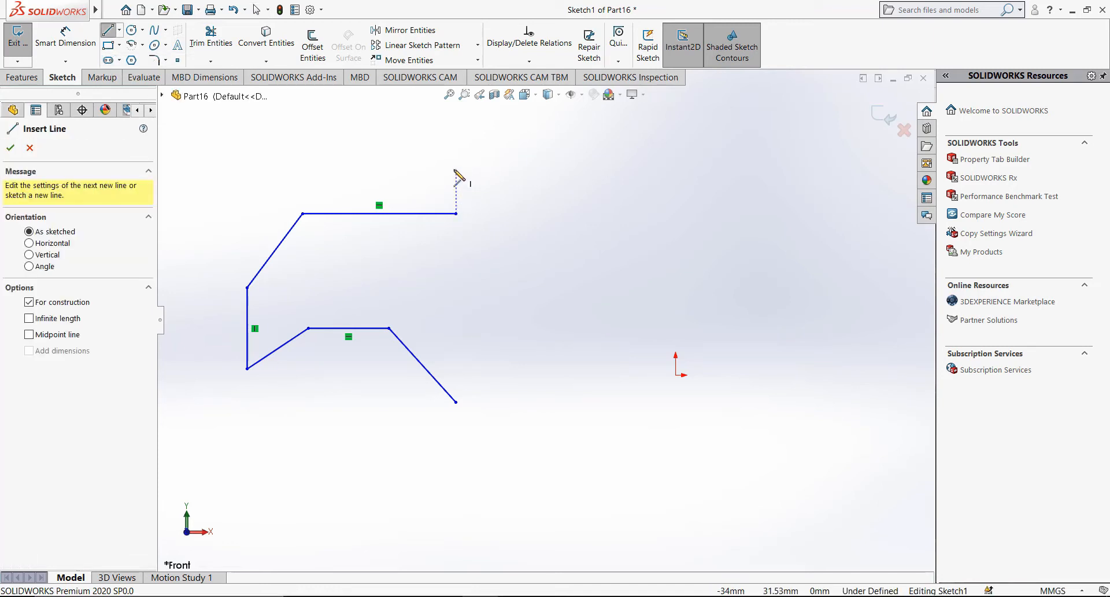
{"action": "left_click", "coordinate": [457, 170]}
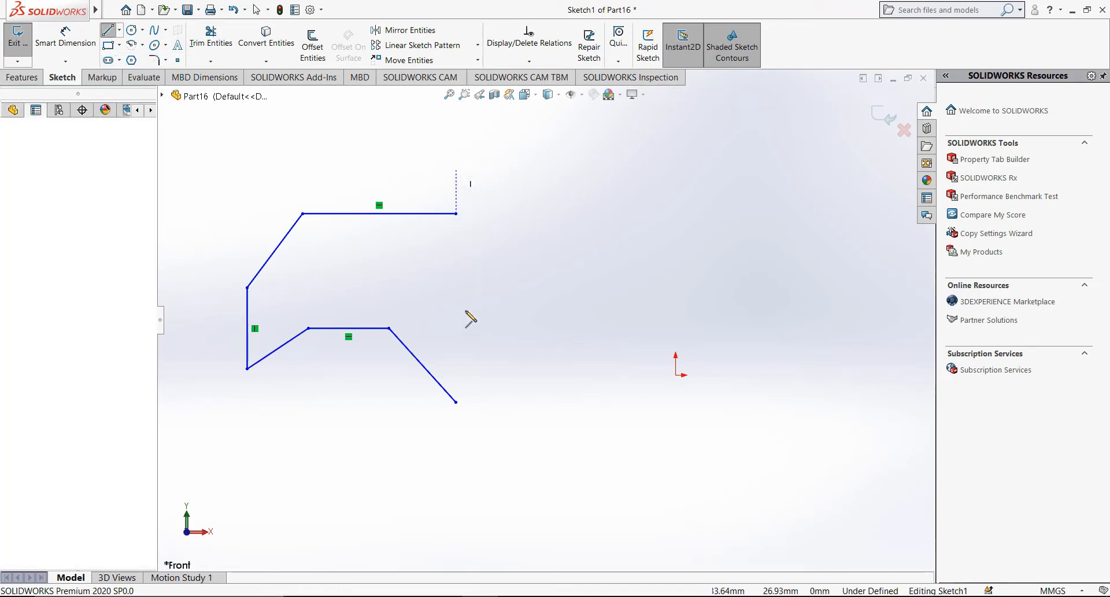
{"action": "left_click", "coordinate": [456, 460]}
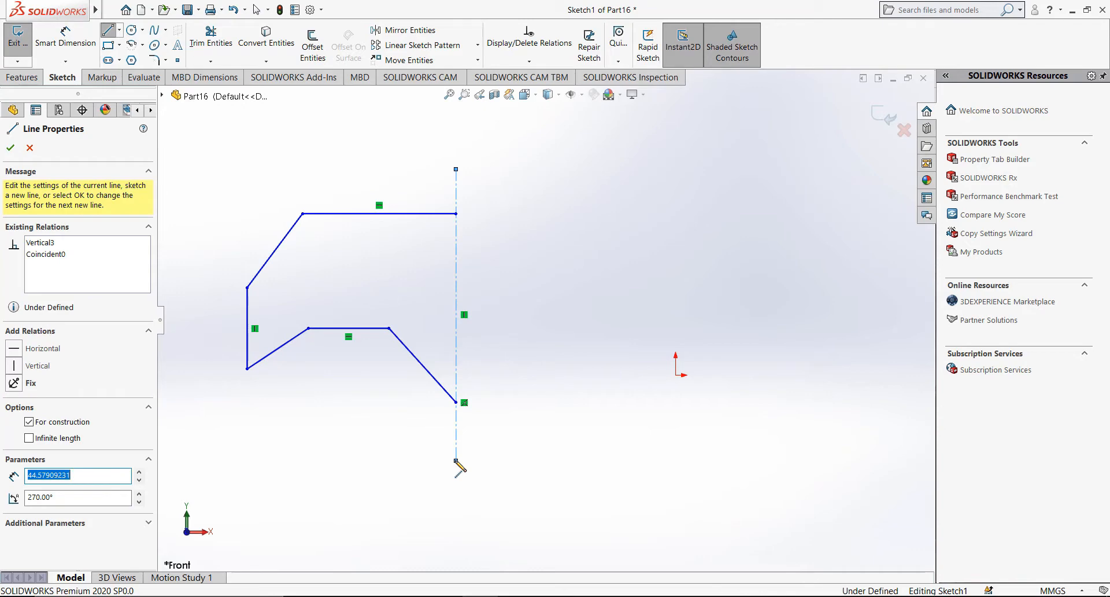
{"action": "key", "text": "Escape"}
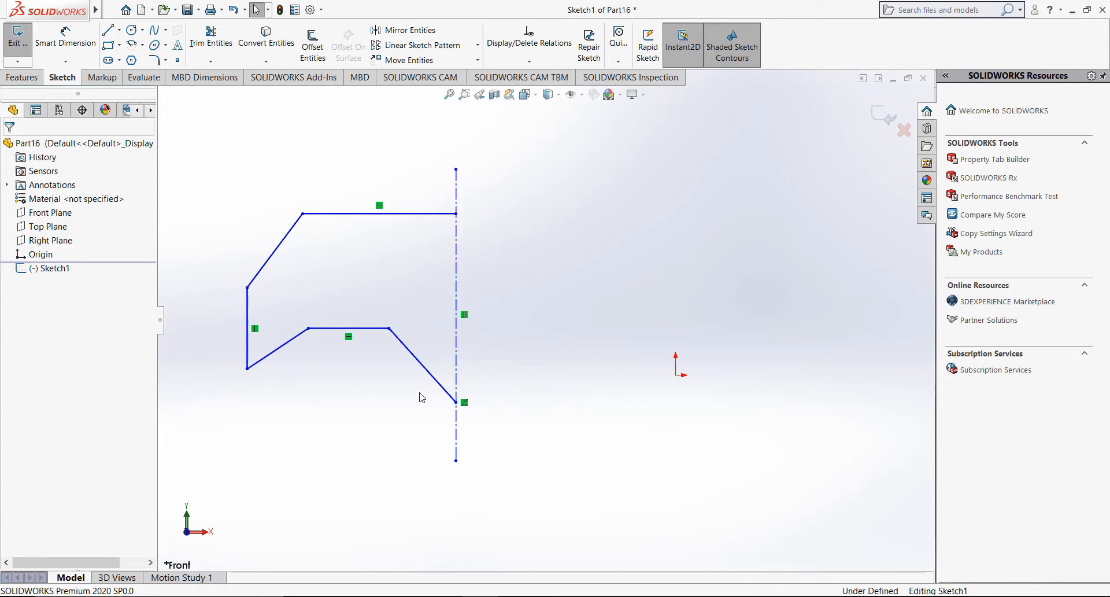
Mirror the profile's six lines about the vertical centerline with the Copy option on
{"action": "mouse_move", "coordinate": [430, 418]}
{"action": "left_mouse_down"}
{"action": "mouse_move", "coordinate": [275, 208]}
{"action": "mouse_move", "coordinate": [229, 180]}
{"action": "mouse_move", "coordinate": [252, 199]}
{"action": "left_mouse_up"}
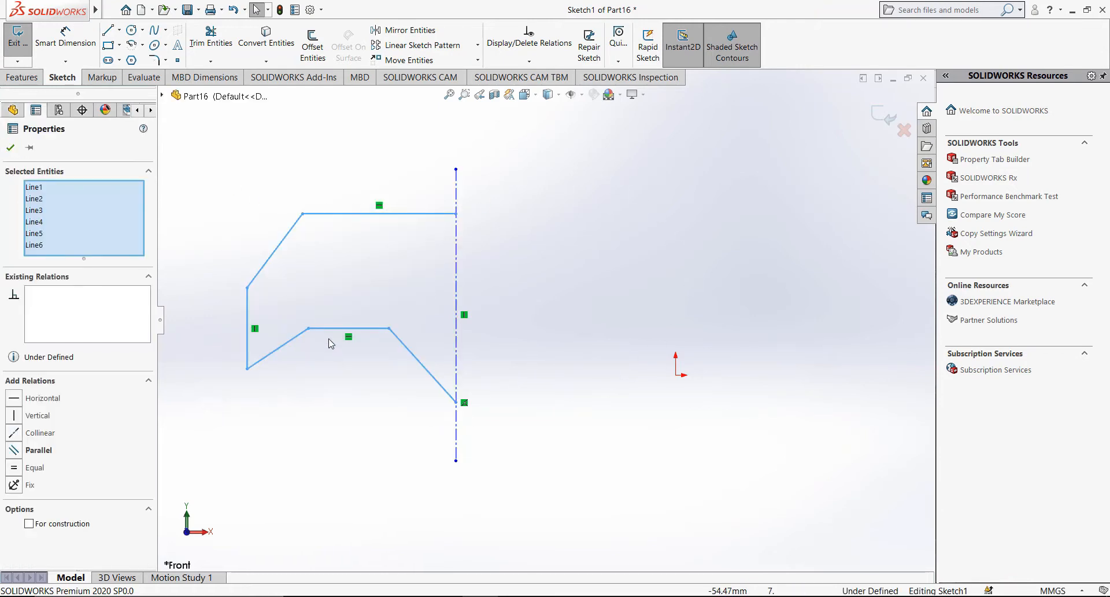
{"action": "left_click", "coordinate": [405, 31]}
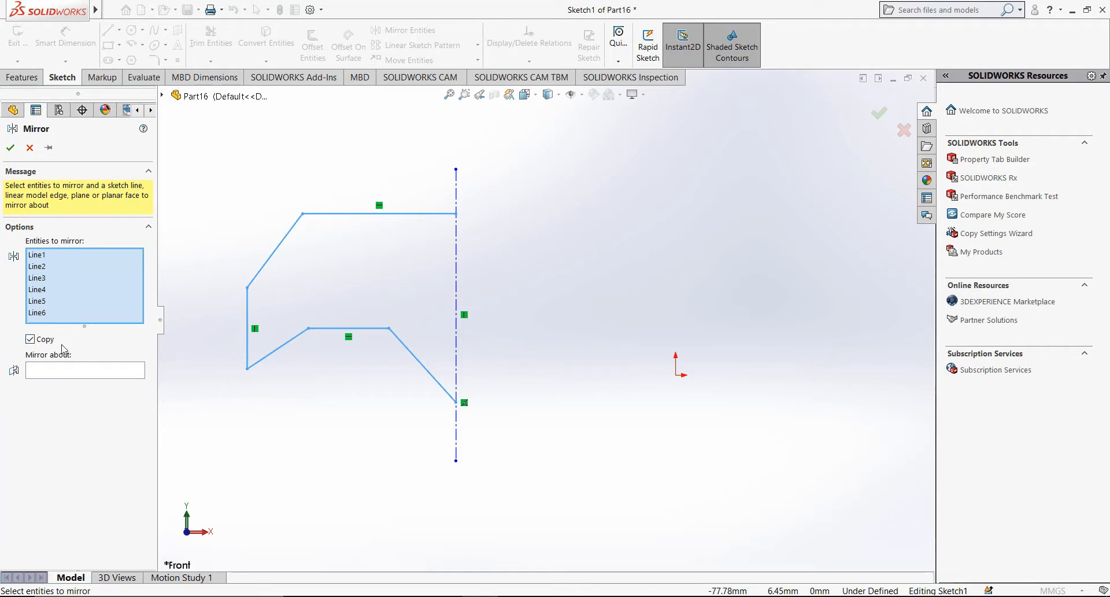
{"action": "left_click", "coordinate": [78, 374]}
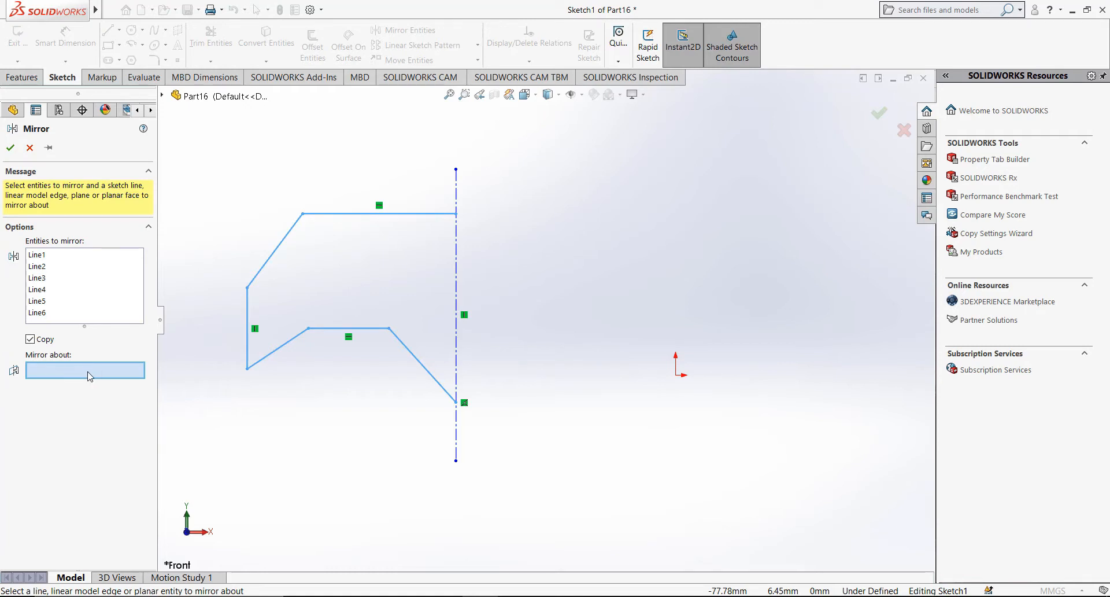
{"action": "left_click", "coordinate": [455, 264]}
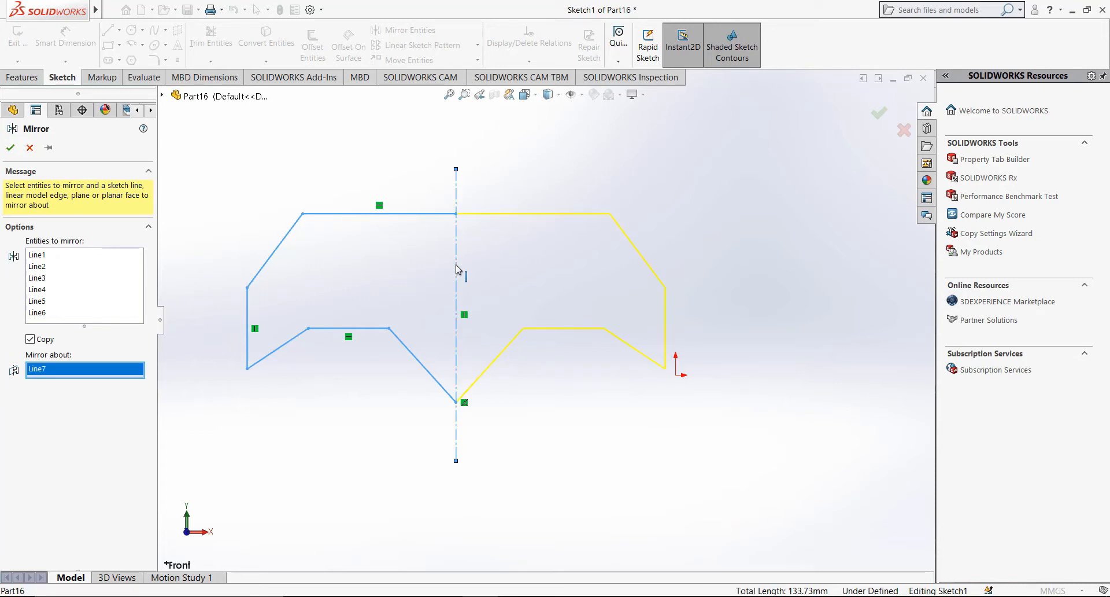
{"action": "key", "text": "Return"}
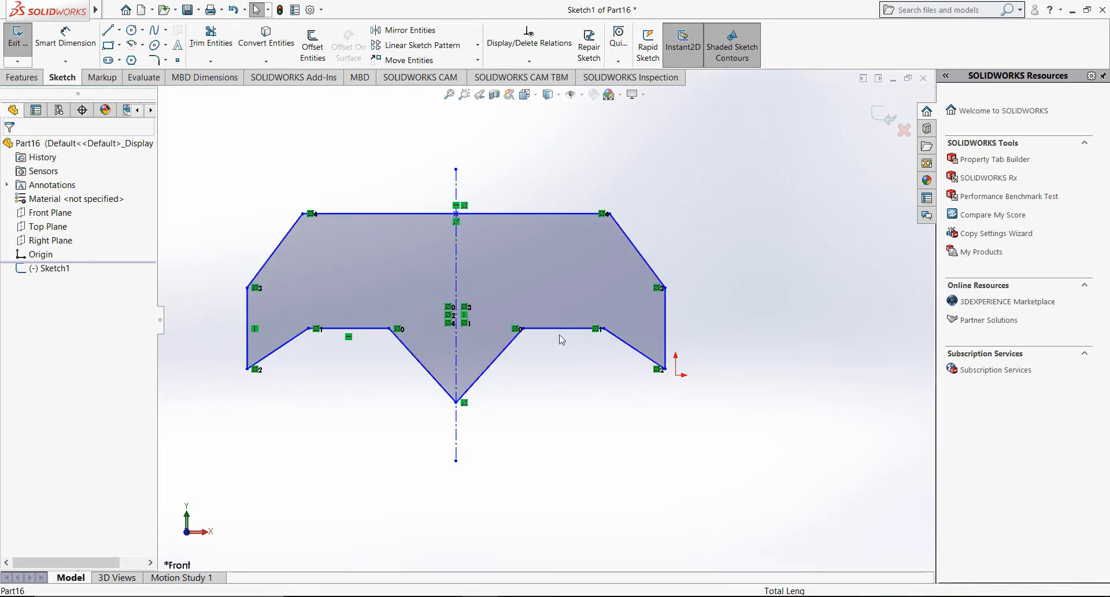
Undo the mirror and mirror the six lines about the centerline again with the Copy option off
{"action": "key", "text": "ctrl+z"}
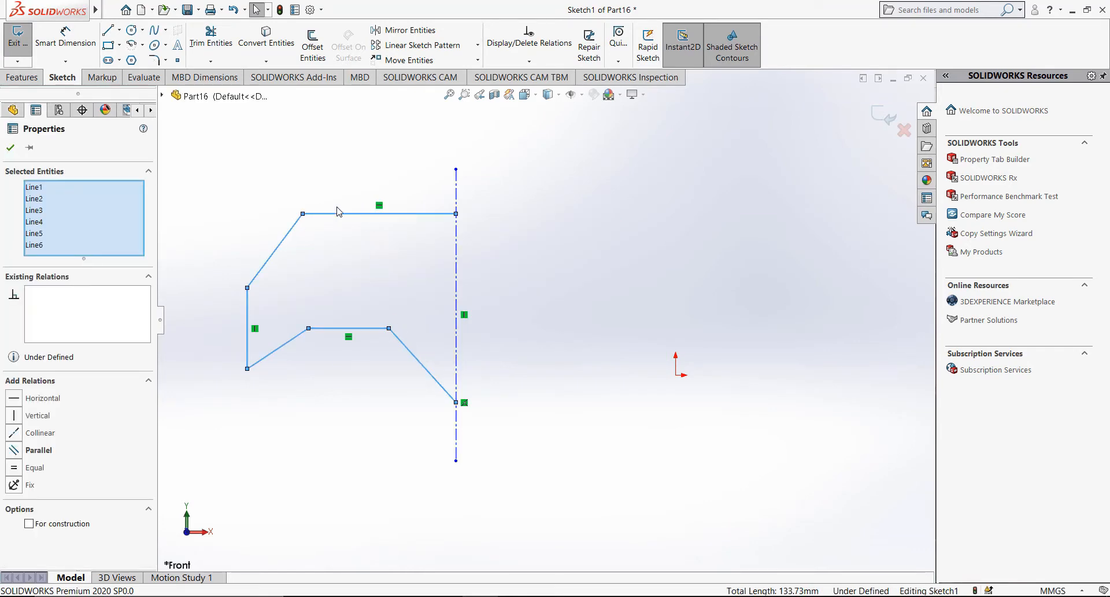
{"action": "left_click", "coordinate": [404, 30]}
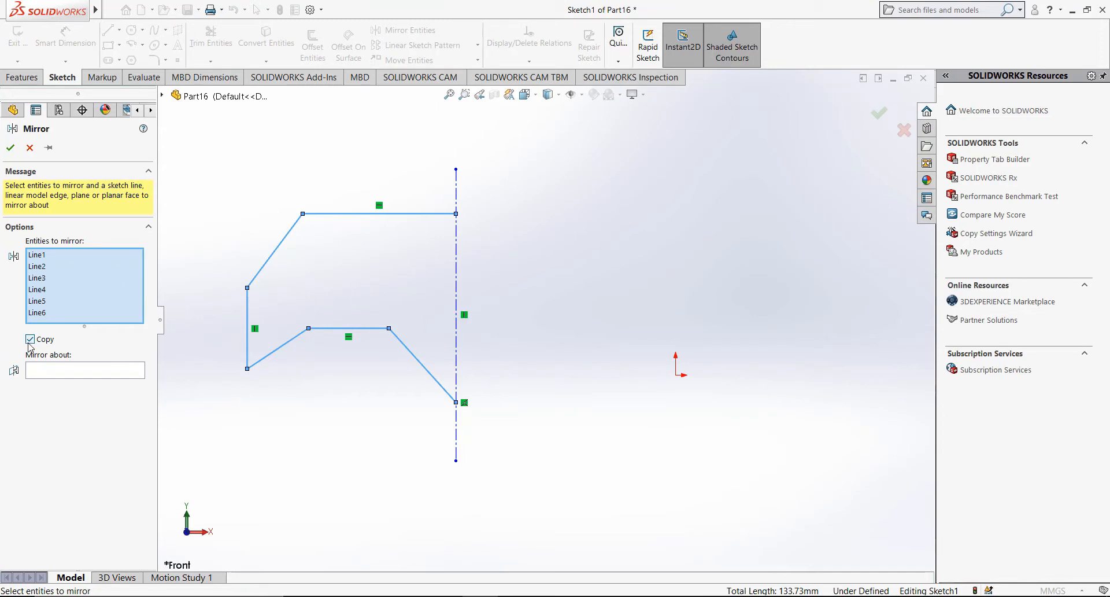
{"action": "left_click", "coordinate": [45, 376]}
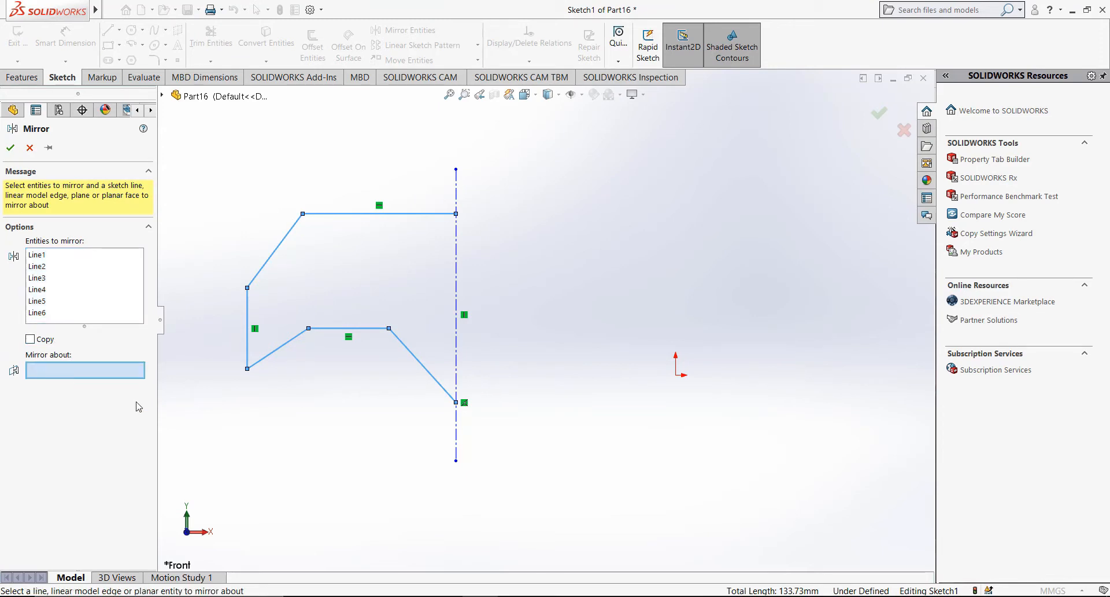
{"action": "left_click", "coordinate": [457, 248]}
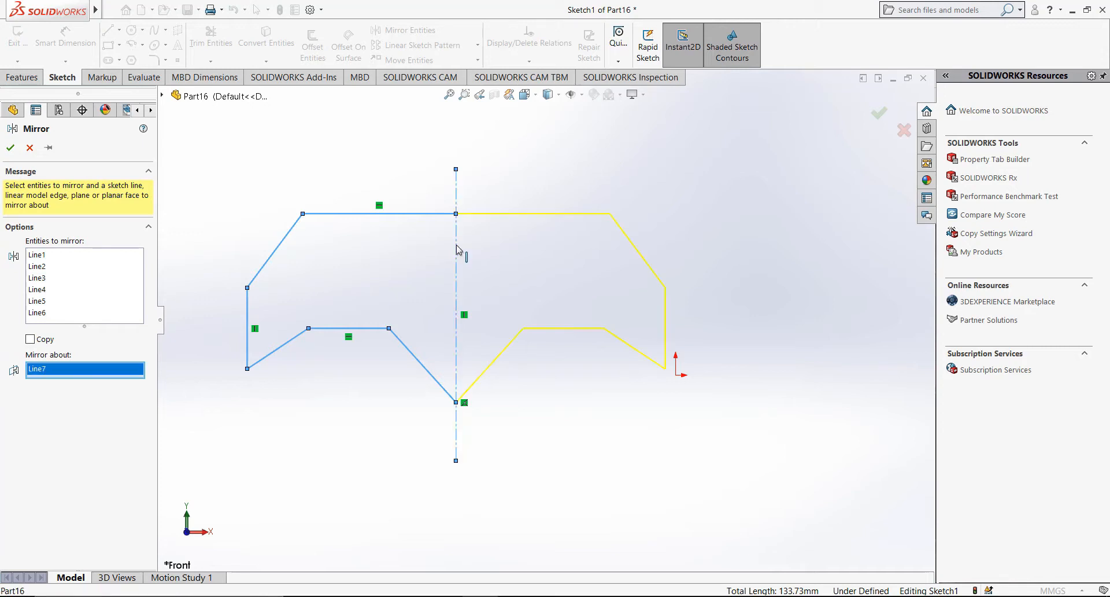
{"action": "right_click", "coordinate": [456, 248]}
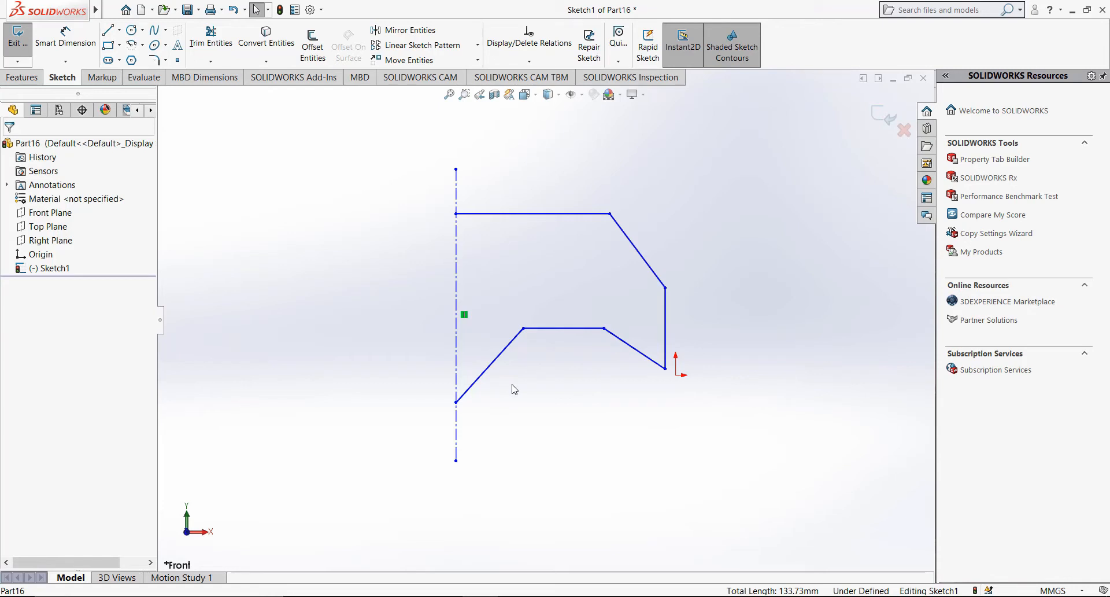
Delete all the sketch entities, including the mirrored profile lines and the centerline
{"action": "left_click", "coordinate": [411, 31]}
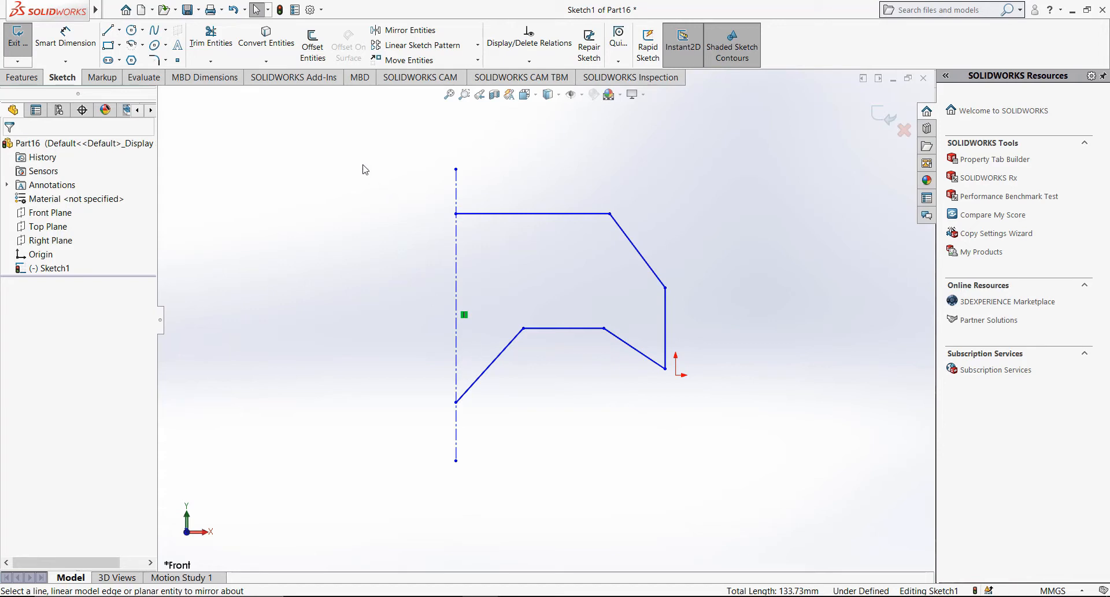
{"action": "left_click_drag", "start_coordinate": [341, 149], "coordinate": [725, 507]}
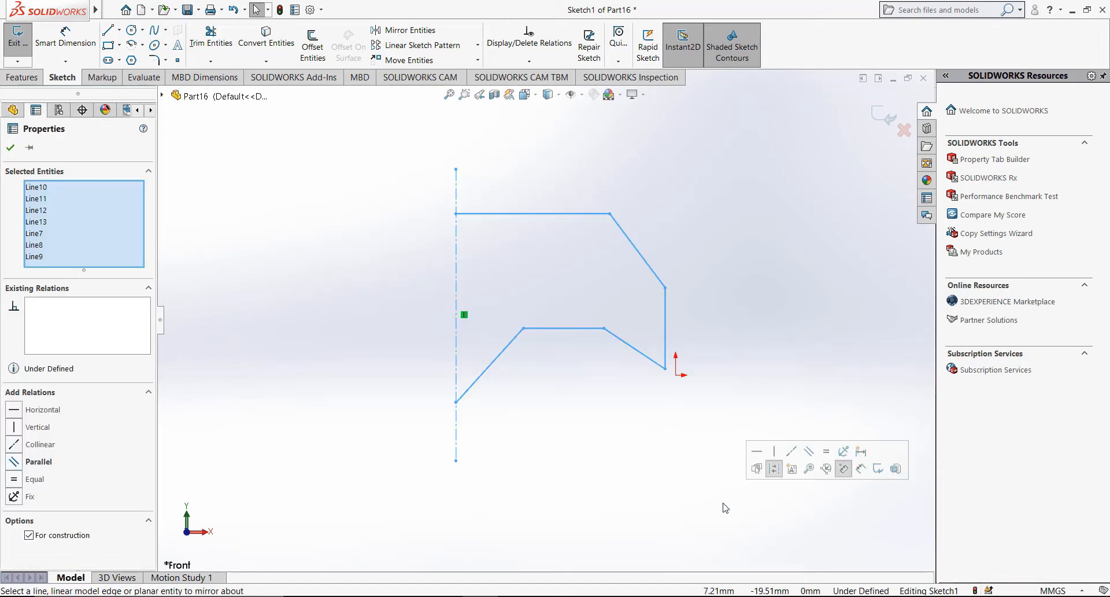
{"action": "key", "text": "Delete"}
{"action": "key", "text": "f"}
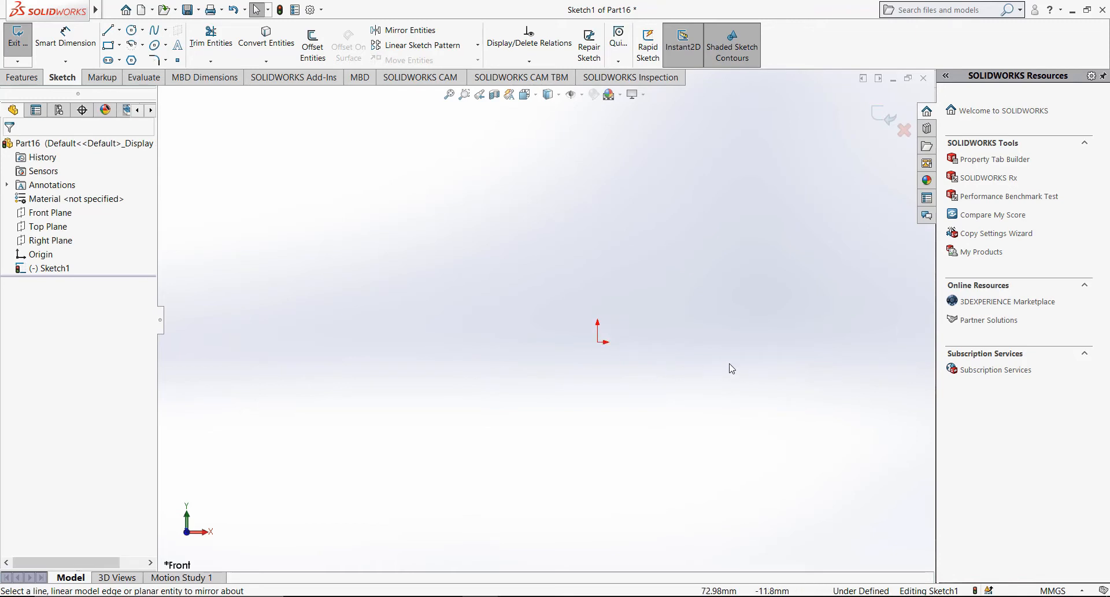
Sketch an open five-line profile from the origin: about 33.7 mm horizontal, 13.6 mm down, horizontal, diagonal, and about 8.7 mm horizontal ending below the origin
{"action": "scroll", "coordinate": [677, 363], "scroll_direction": "down", "scroll_amount": 5}
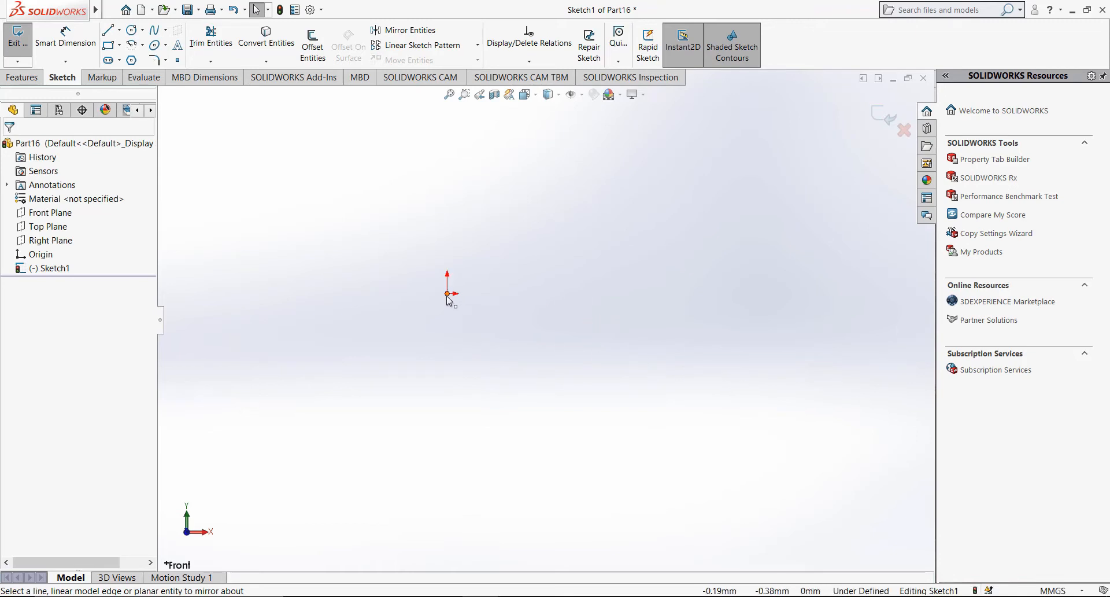
{"action": "left_click", "coordinate": [114, 35]}
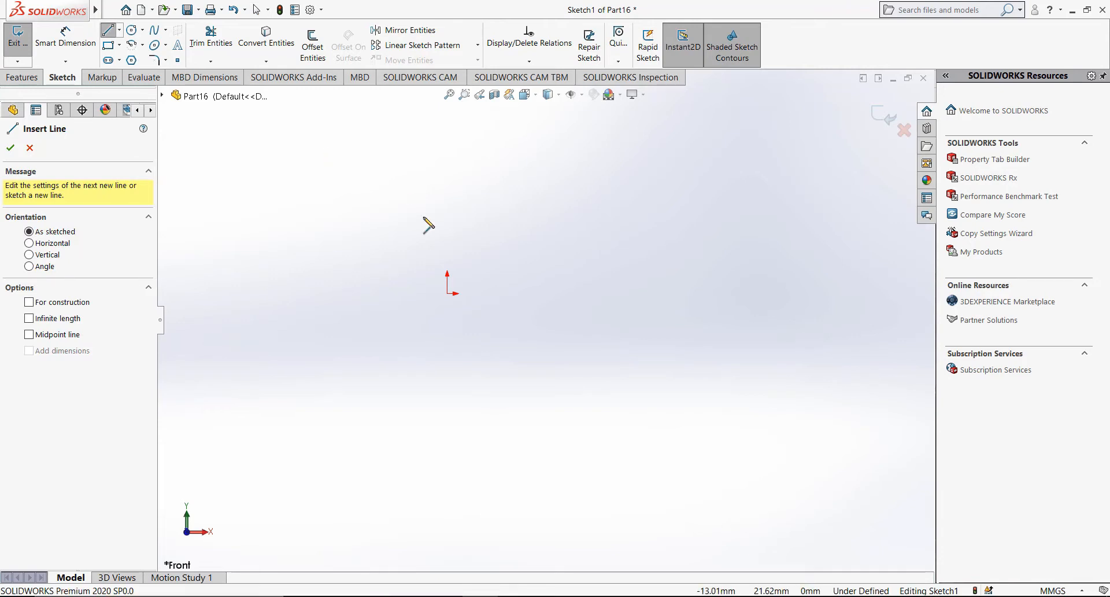
{"action": "left_click", "coordinate": [447, 293]}
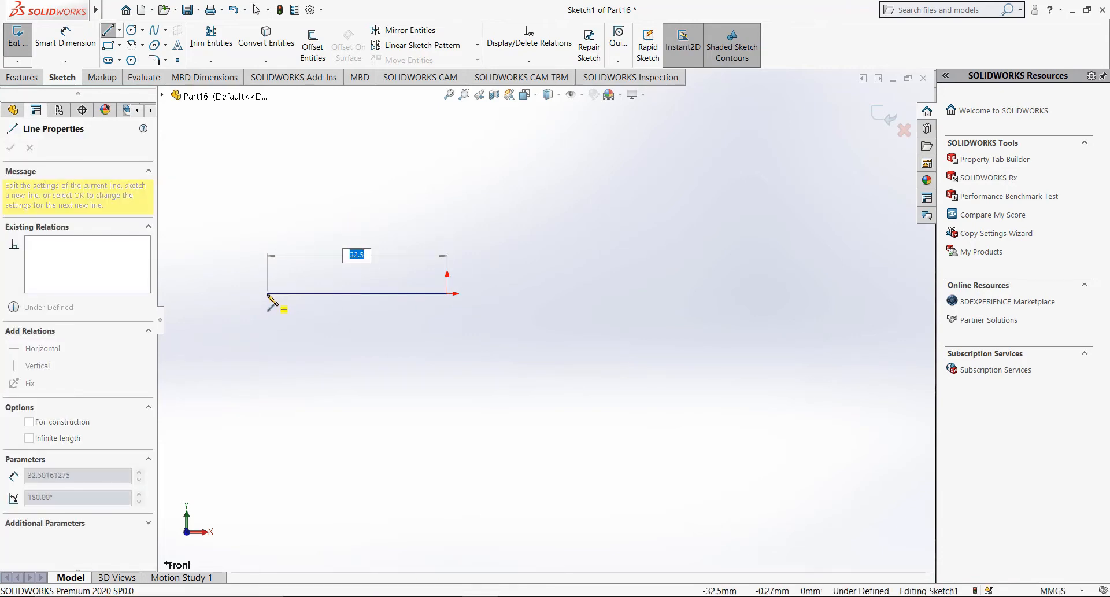
{"action": "left_click", "coordinate": [261, 293]}
{"action": "left_click", "coordinate": [261, 368]}
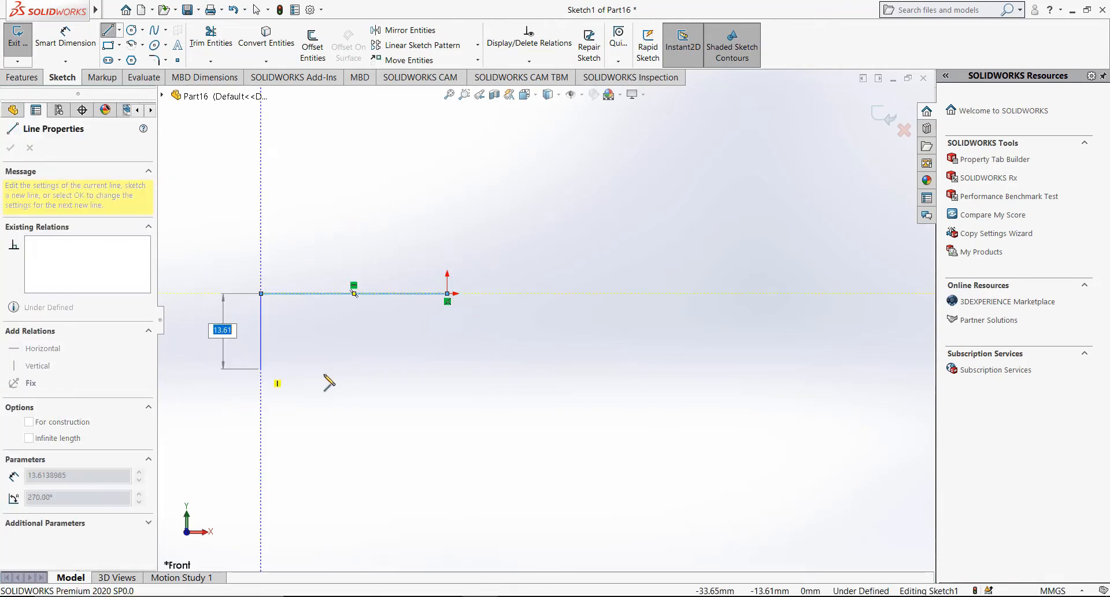
{"action": "left_click", "coordinate": [344, 368]}
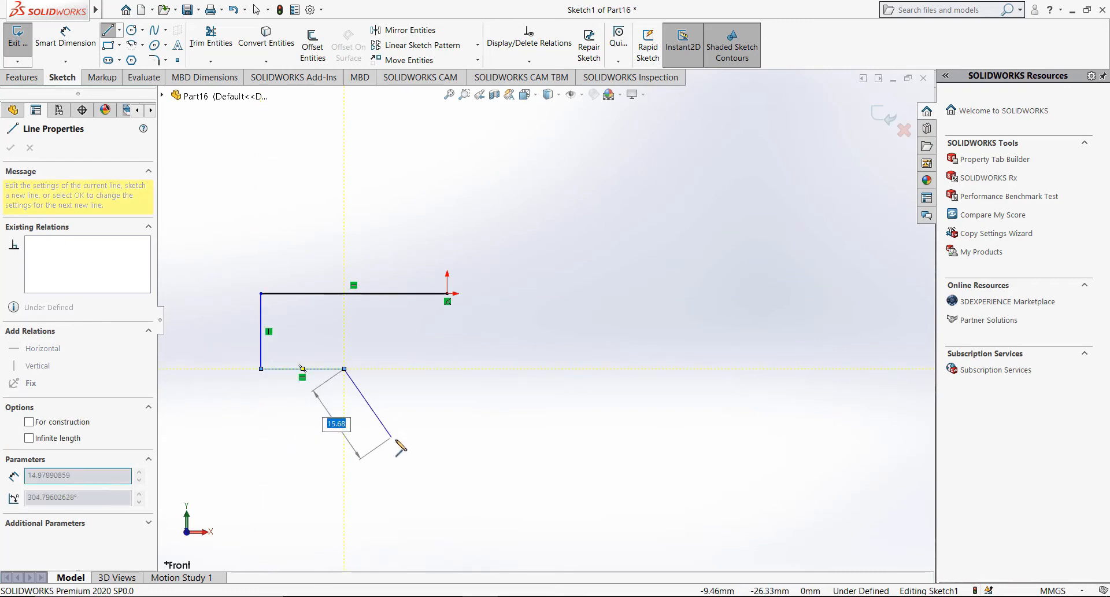
{"action": "left_click", "coordinate": [399, 442]}
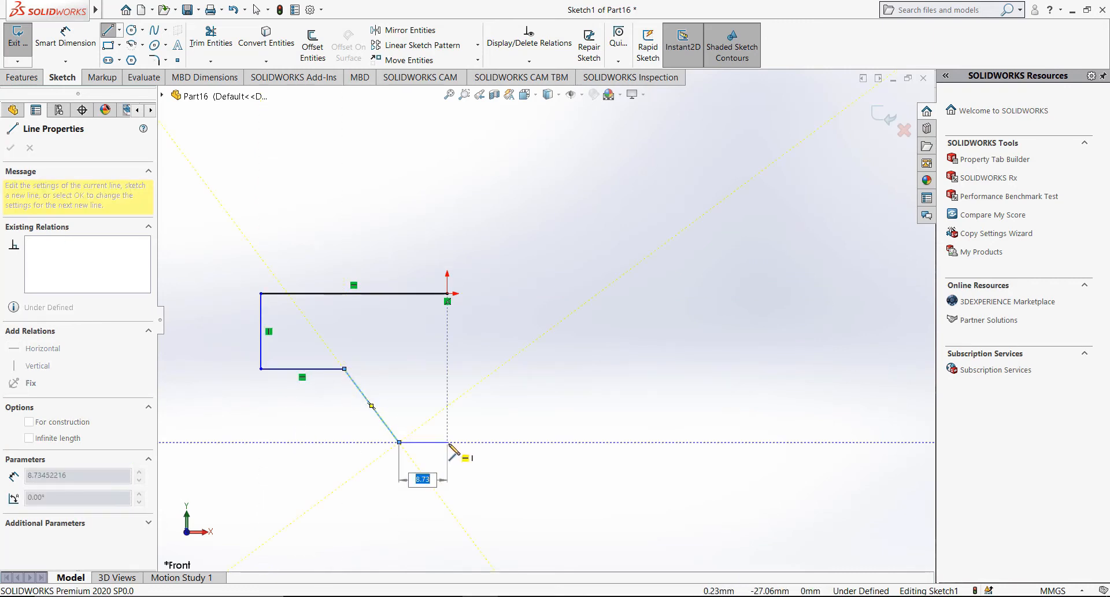
{"action": "key", "text": "Escape"}
Mirror the five profile lines about the Right Plane with the Copy option on
{"action": "scroll", "coordinate": [449, 443], "scroll_direction": "down", "scroll_amount": 1}
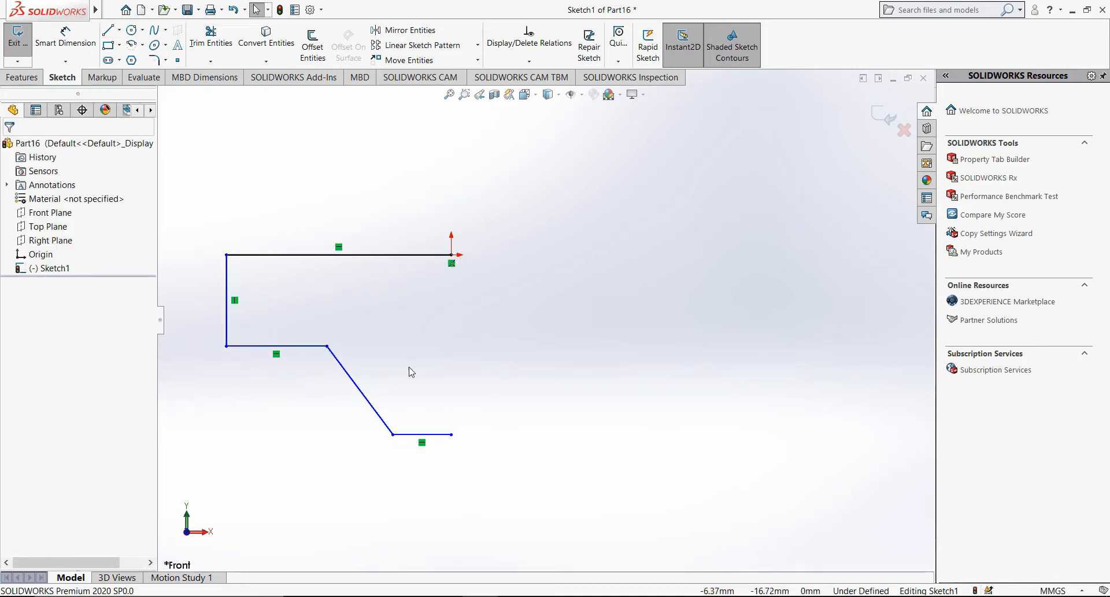
{"action": "scroll", "coordinate": [454, 363], "scroll_direction": "up", "scroll_amount": 1}
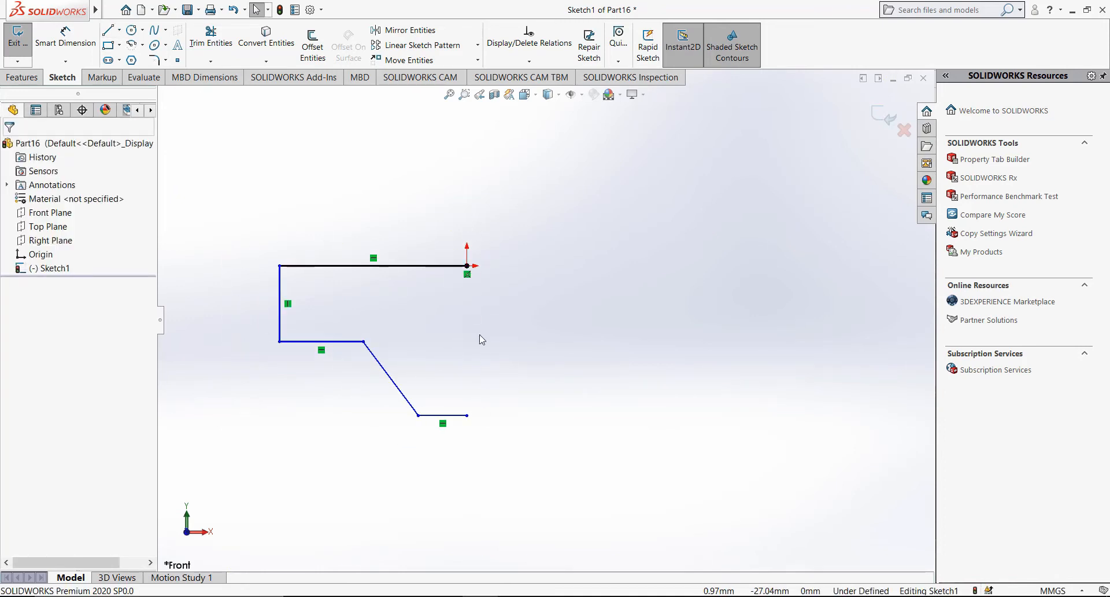
{"action": "scroll", "coordinate": [454, 225], "scroll_direction": "down", "scroll_amount": 1}
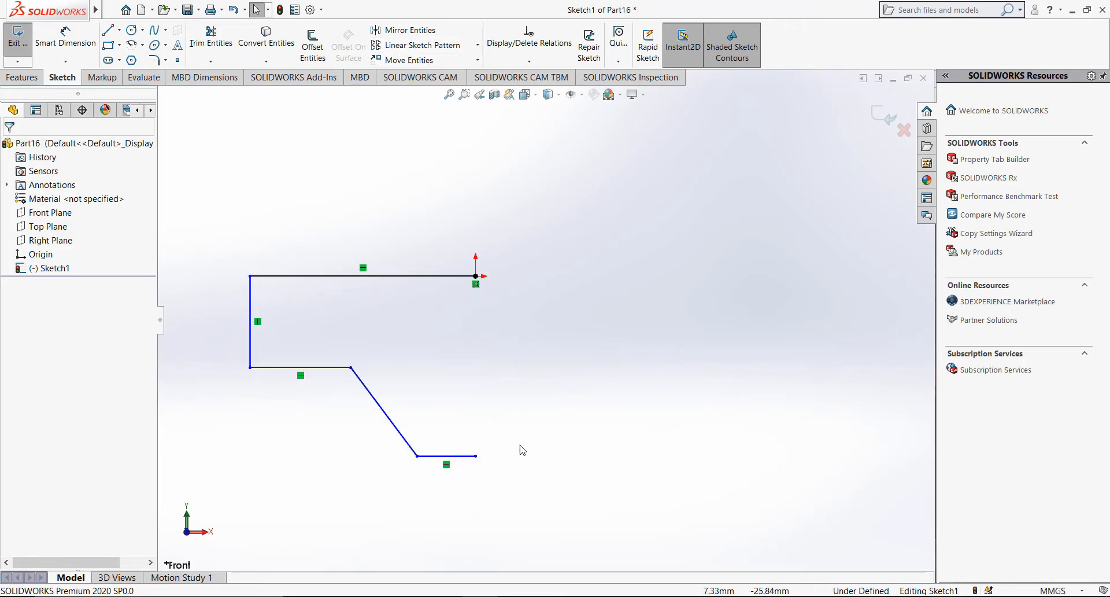
{"action": "left_click", "coordinate": [397, 35]}
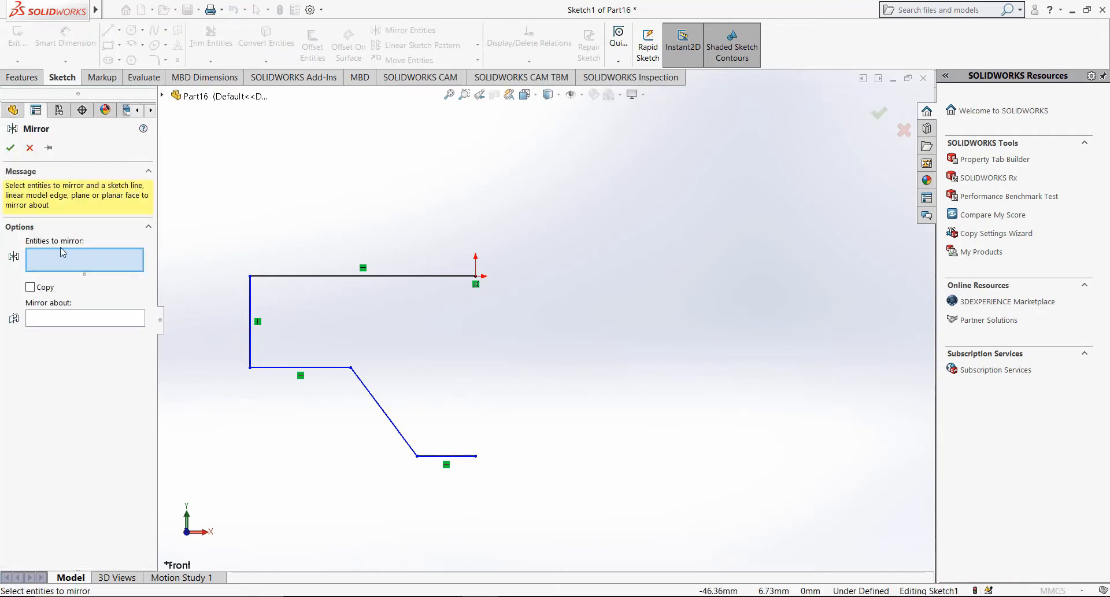
{"action": "left_click_drag", "start_coordinate": [584, 486], "coordinate": [228, 231]}
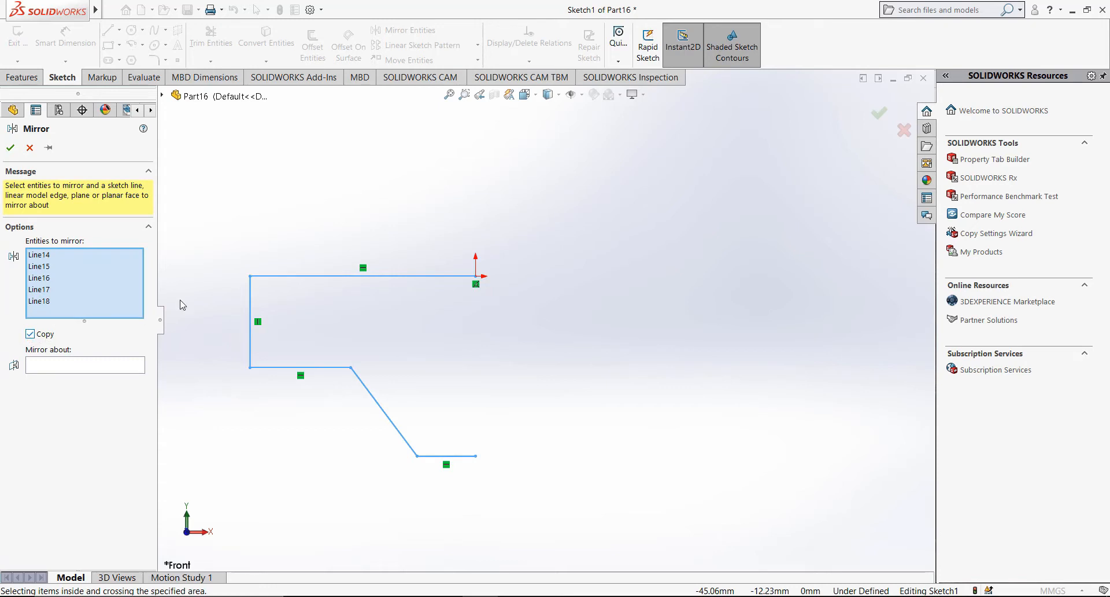
{"action": "left_click", "coordinate": [83, 366]}
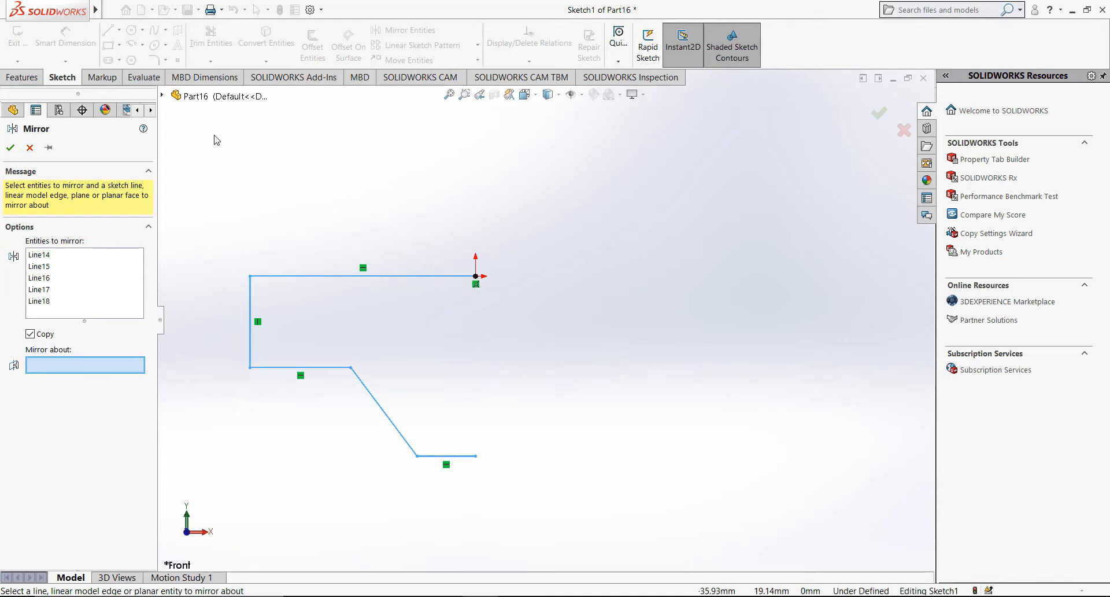
{"action": "left_click", "coordinate": [163, 96]}
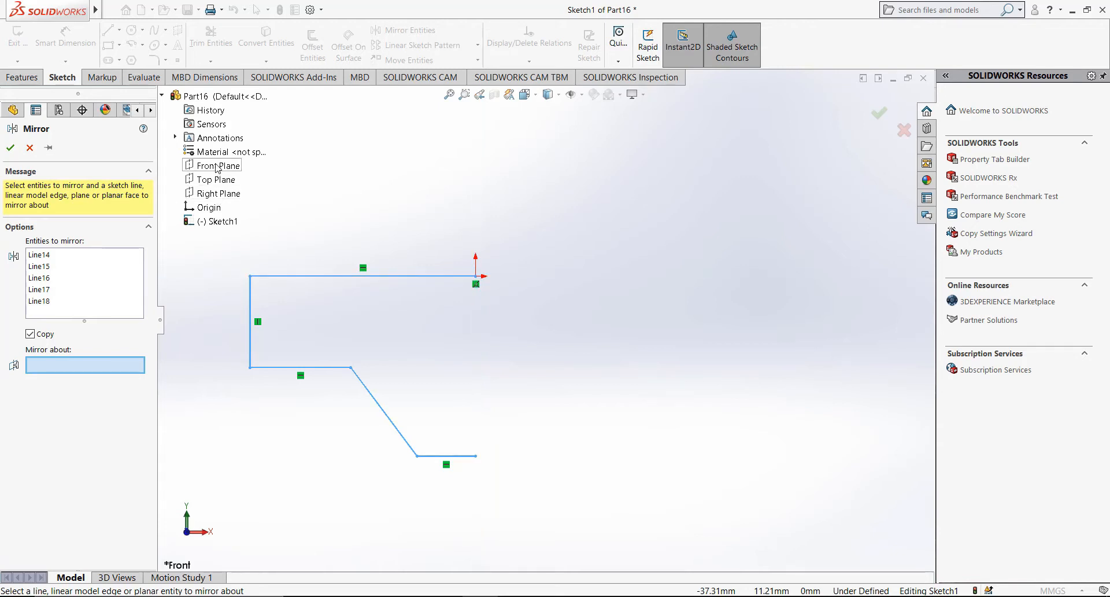
{"action": "left_click", "coordinate": [217, 197]}
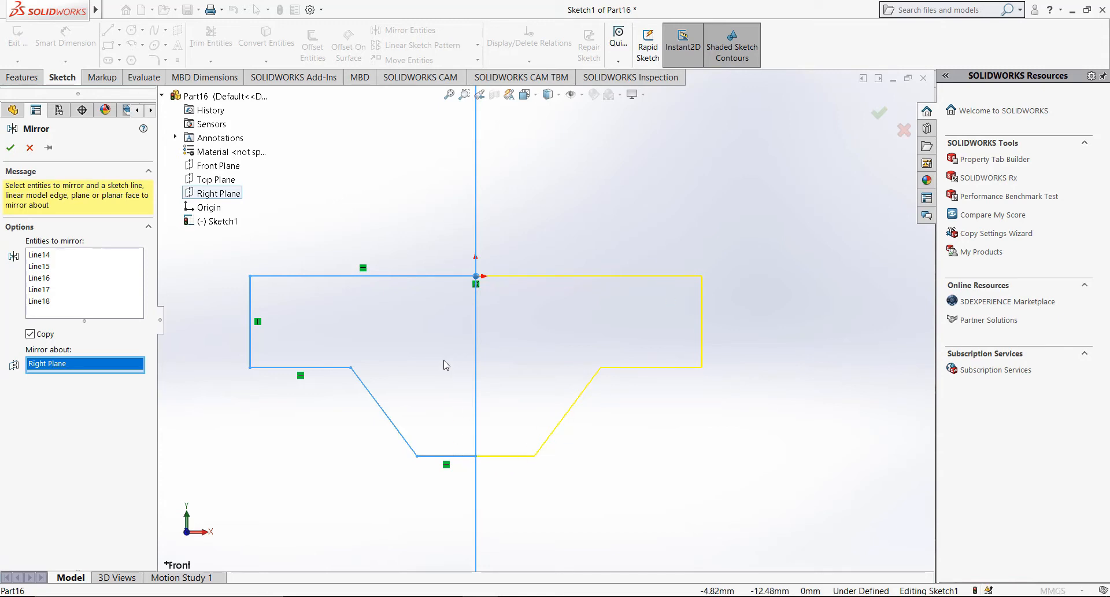
{"action": "left_click", "coordinate": [10, 148]}
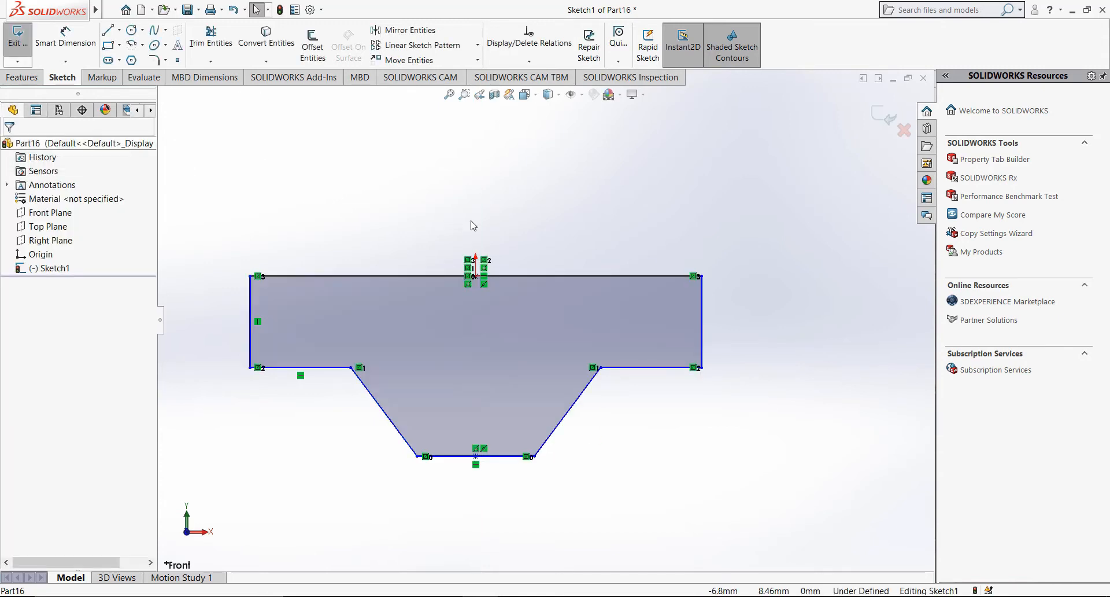
Delete all the lines of the mirrored profile from the sketch
{"action": "scroll", "coordinate": [463, 347], "scroll_direction": "up", "scroll_amount": 3}
{"action": "scroll", "coordinate": [391, 257], "scroll_direction": "down", "scroll_amount": 3}
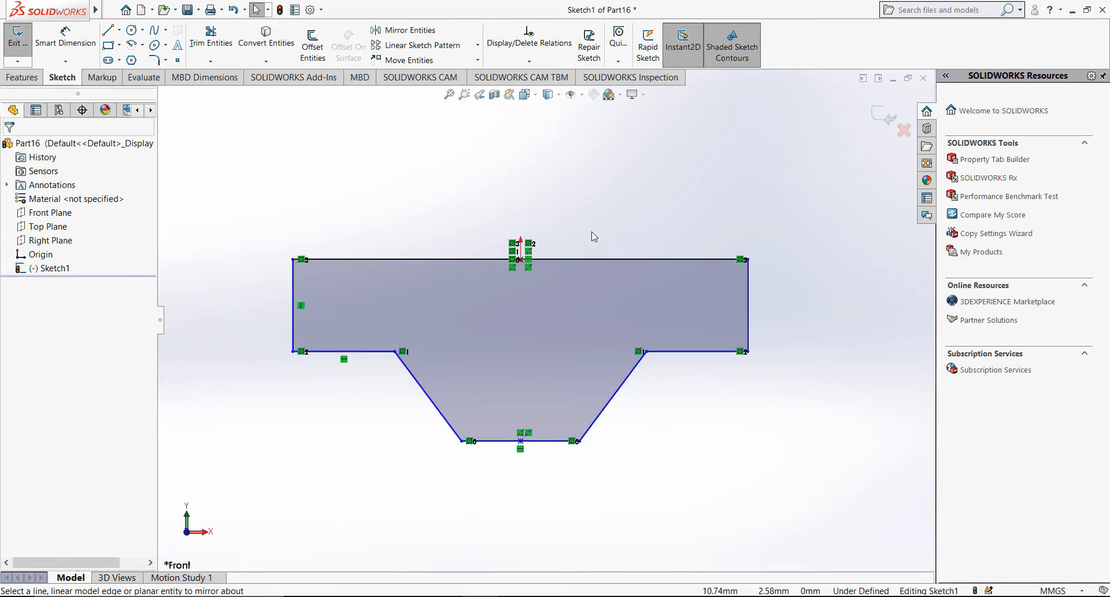
{"action": "scroll", "coordinate": [592, 232], "scroll_direction": "up", "scroll_amount": 2}
{"action": "scroll", "coordinate": [601, 231], "scroll_direction": "down", "scroll_amount": 2}
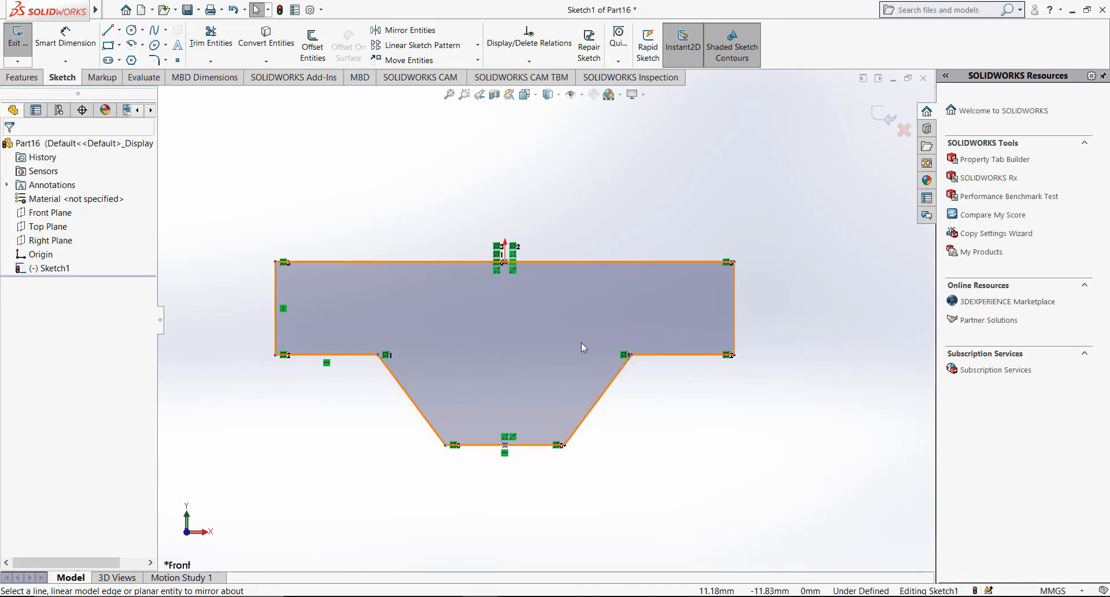
{"action": "scroll", "coordinate": [581, 342], "scroll_direction": "up", "scroll_amount": 2}
{"action": "scroll", "coordinate": [581, 342], "scroll_direction": "down", "scroll_amount": 2}
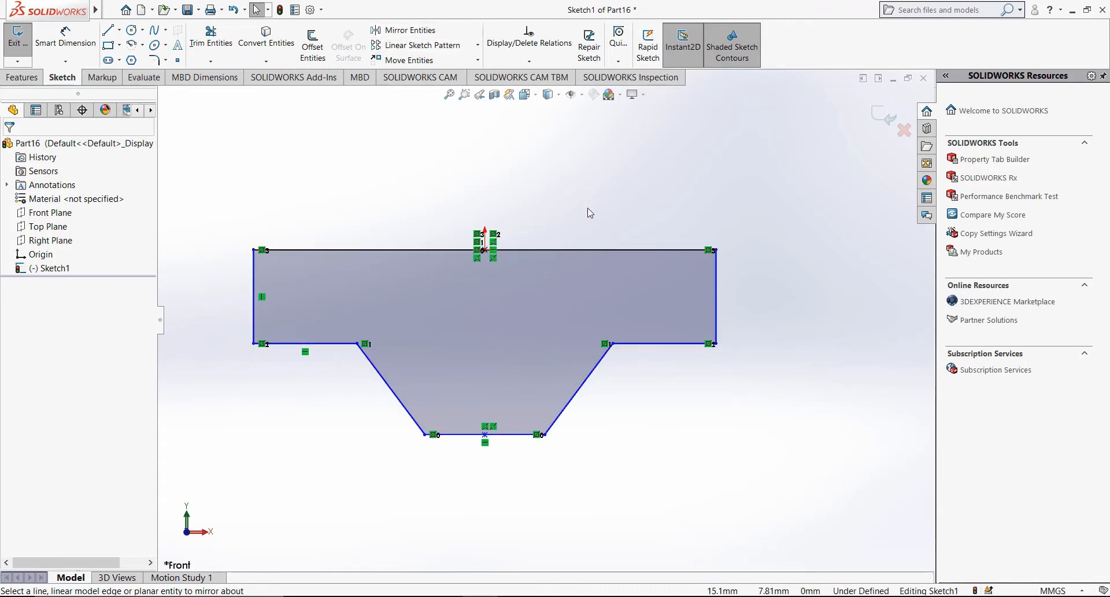
{"action": "scroll", "coordinate": [576, 304], "scroll_direction": "up", "scroll_amount": 2}
{"action": "mouse_move", "coordinate": [264, 189]}
{"action": "left_mouse_down"}
{"action": "mouse_move", "coordinate": [676, 451]}
{"action": "mouse_move", "coordinate": [745, 458]}
{"action": "left_mouse_up"}
{"action": "key", "text": "Delete"}
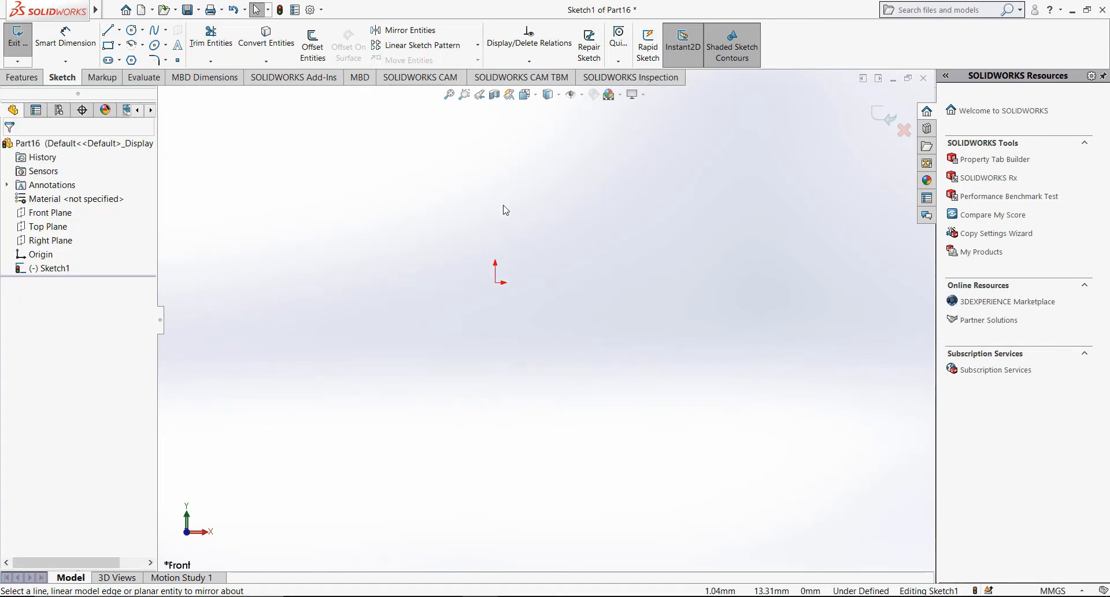
Sketch a corner rectangle on the negative X side of the origin, without touching the origin
{"action": "scroll", "coordinate": [498, 219], "scroll_direction": "down", "scroll_amount": 2}
{"action": "left_click", "coordinate": [108, 46]}
{"action": "mouse_move", "coordinate": [273, 231]}
{"action": "left_mouse_down"}
{"action": "mouse_move", "coordinate": [330, 265]}
{"action": "mouse_move", "coordinate": [434, 362]}
{"action": "mouse_move", "coordinate": [453, 357]}
{"action": "left_mouse_up"}
{"action": "key", "text": "Escape"}
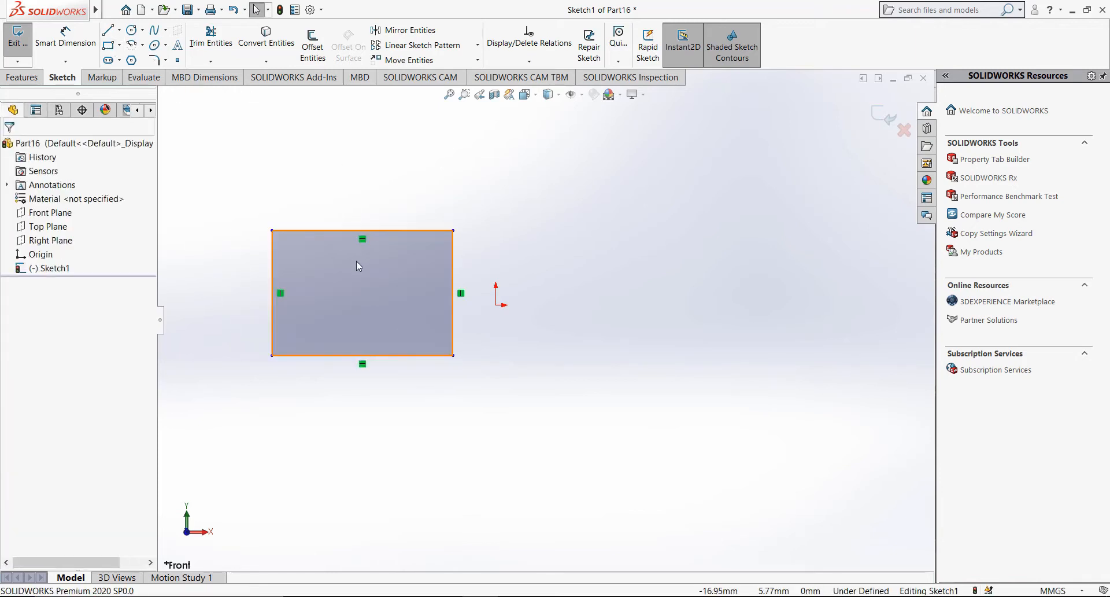
Move the whole rectangle with Move Entities from its lower-left corner to the origin, keeping relations
{"action": "scroll", "coordinate": [364, 265], "scroll_direction": "down", "scroll_amount": 3}
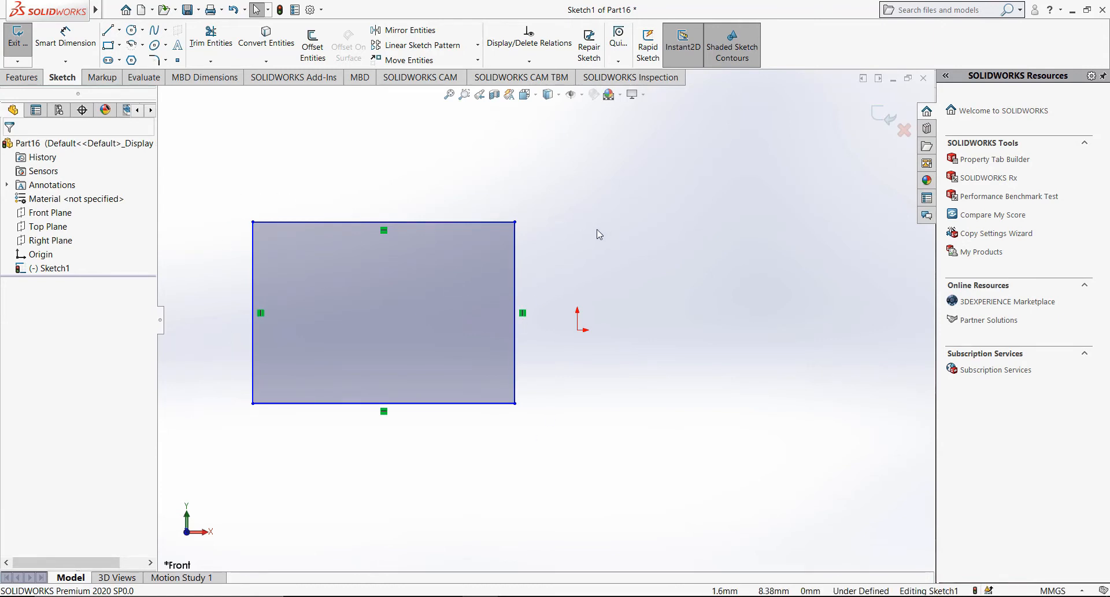
{"action": "left_click_drag", "start_coordinate": [555, 428], "coordinate": [208, 178]}
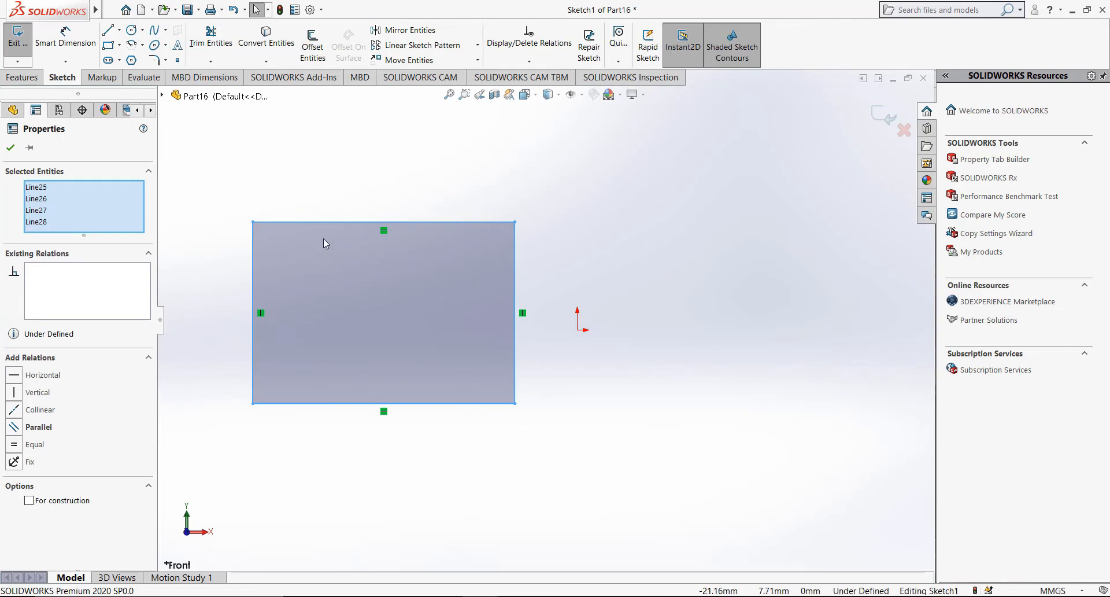
{"action": "left_click", "coordinate": [408, 60]}
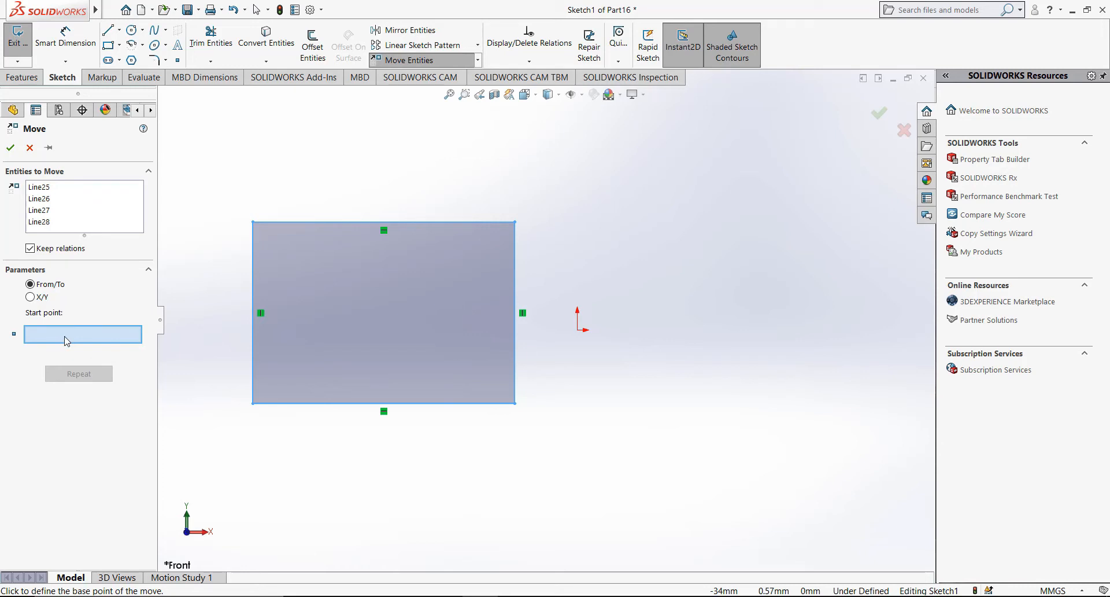
{"action": "left_click", "coordinate": [253, 403]}
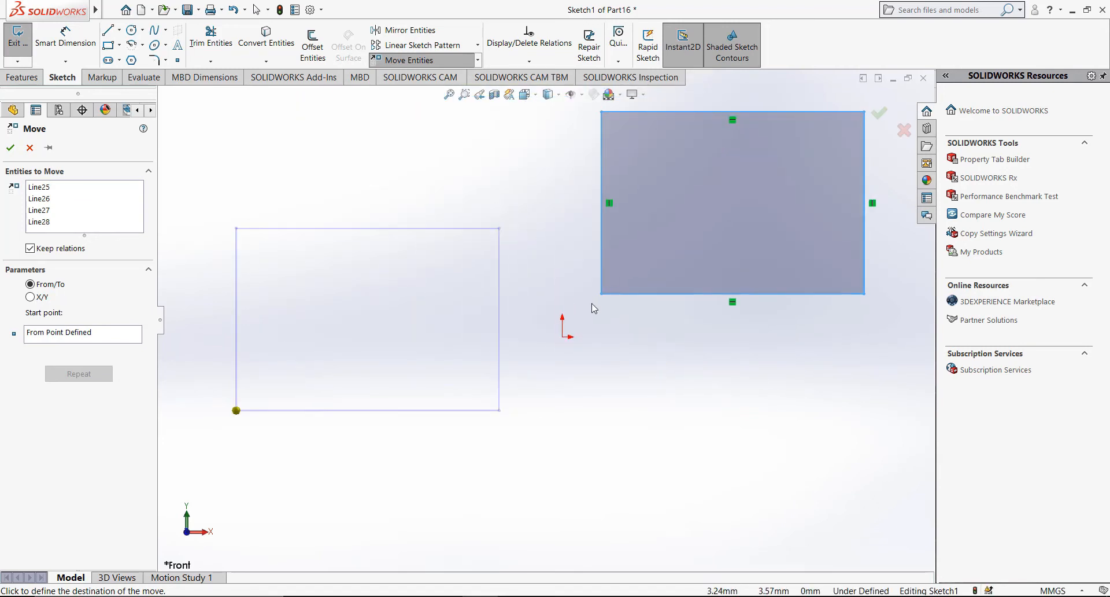
{"action": "left_click", "coordinate": [564, 334]}
{"action": "scroll", "coordinate": [563, 335], "scroll_direction": "up", "scroll_amount": 3}
{"action": "scroll", "coordinate": [654, 245], "scroll_direction": "down", "scroll_amount": 4}
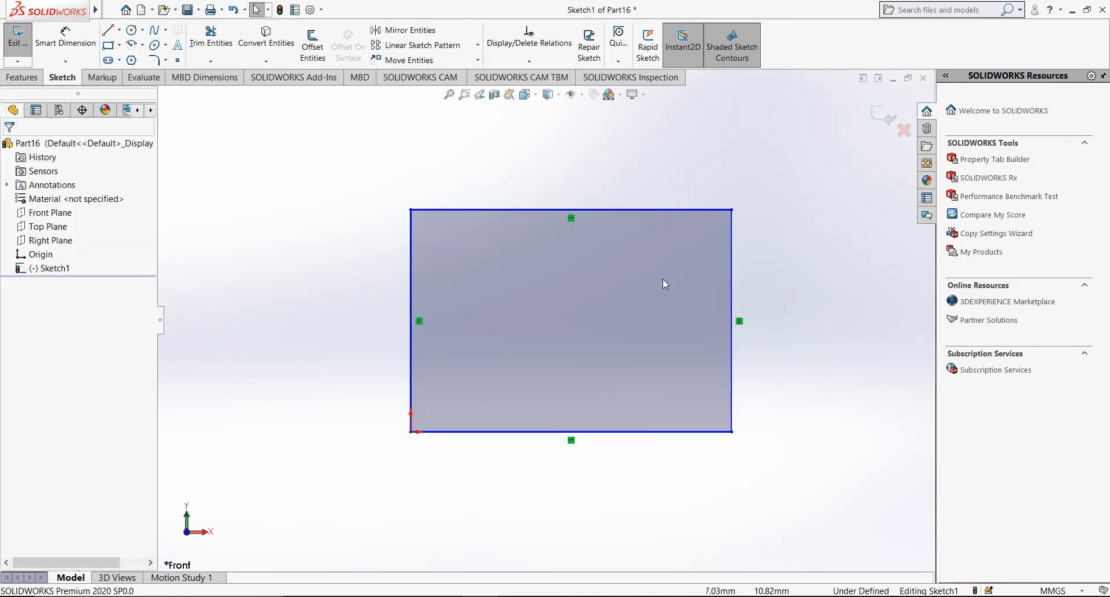
Start another Move Entities operation on the rectangle's four lines using X/Y offsets, with ΔX set to 1 mm
{"action": "scroll", "coordinate": [659, 324], "scroll_direction": "down", "scroll_amount": 2}
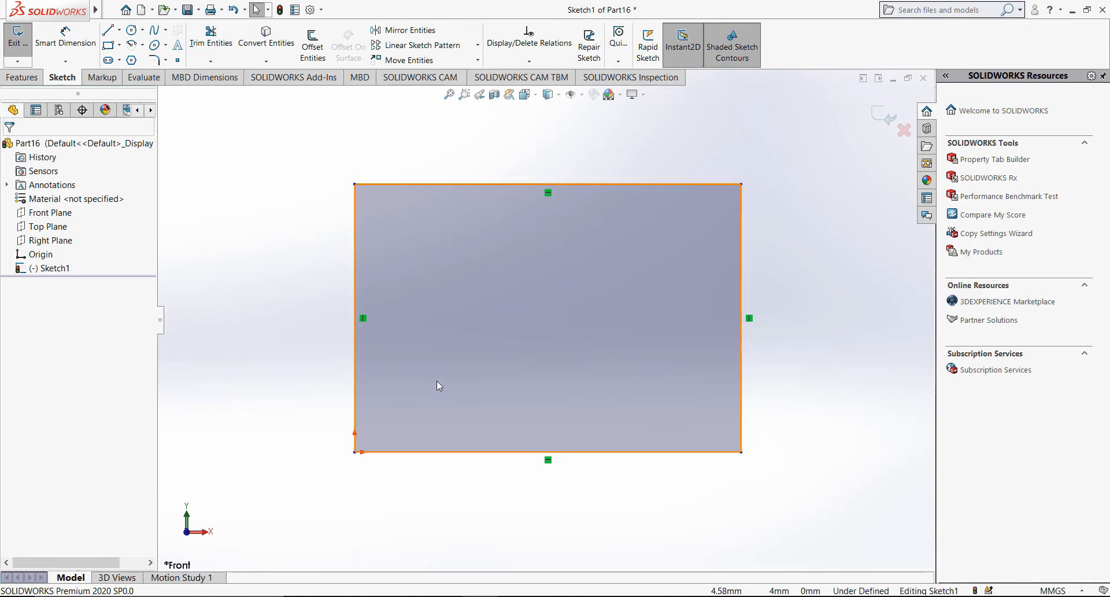
{"action": "key", "text": "z"}
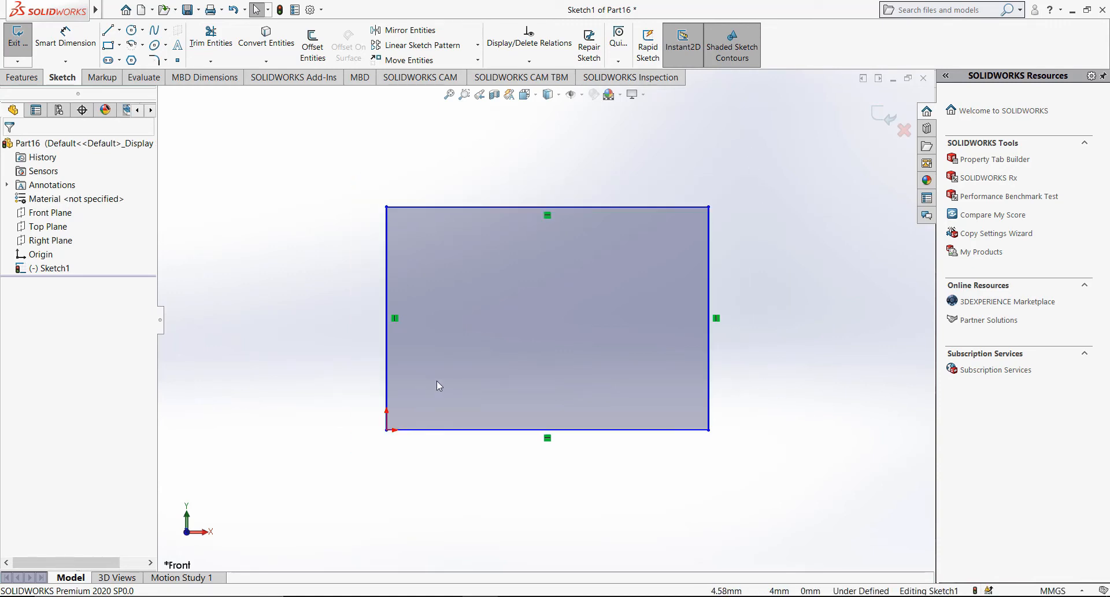
{"action": "left_click", "coordinate": [410, 60]}
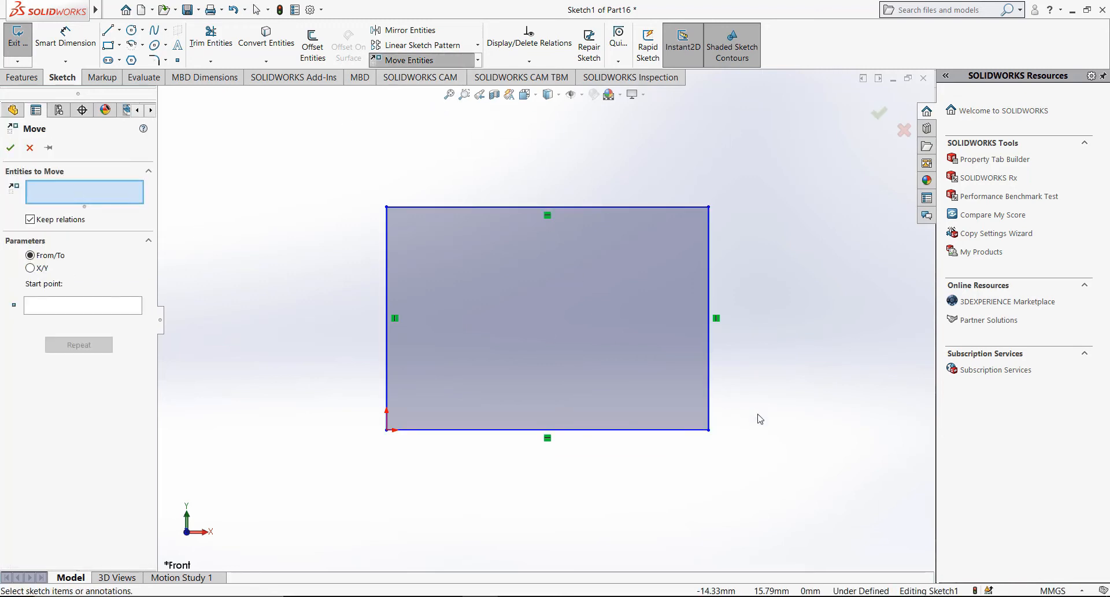
{"action": "left_click_drag", "start_coordinate": [806, 485], "coordinate": [362, 158]}
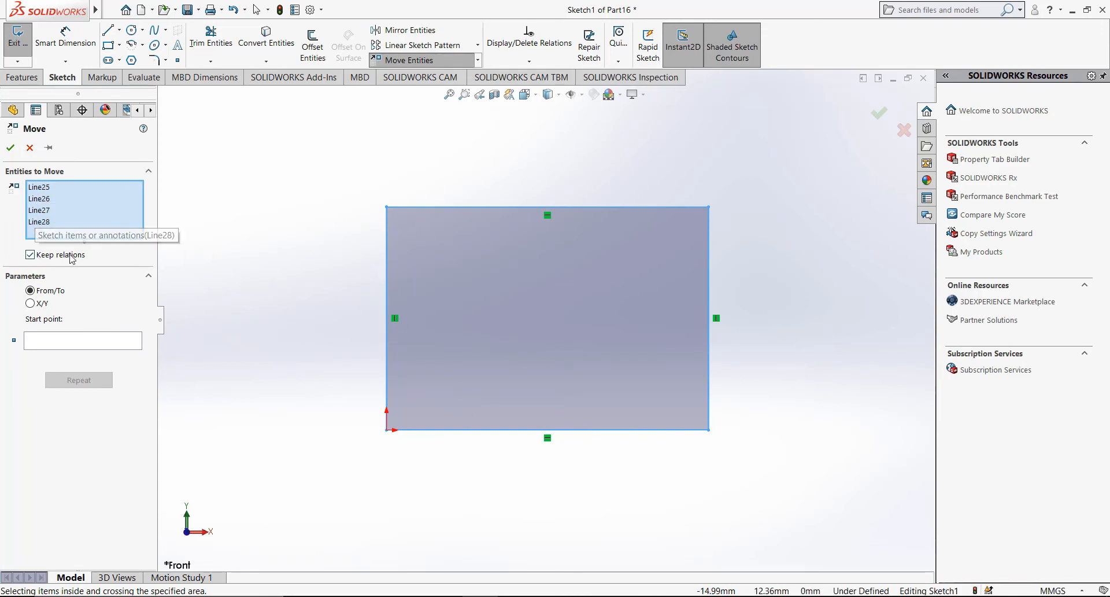
{"action": "scroll", "coordinate": [543, 399], "scroll_direction": "up", "scroll_amount": 1}
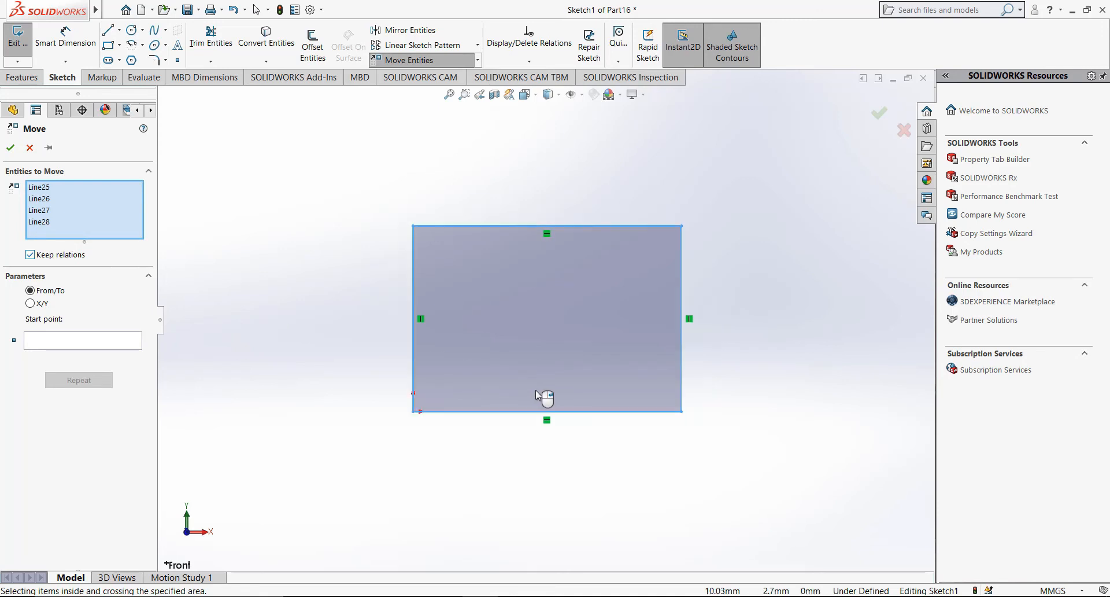
{"action": "scroll", "coordinate": [541, 405], "scroll_direction": "down", "scroll_amount": 2}
{"action": "left_click", "coordinate": [37, 306]}
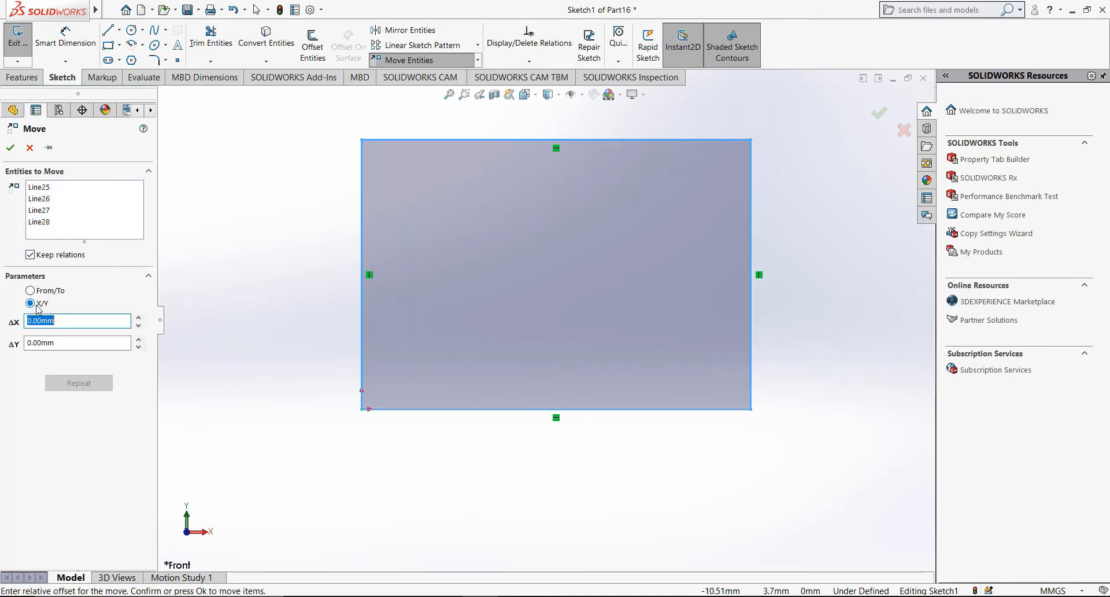
{"action": "scroll", "coordinate": [544, 324], "scroll_direction": "up", "scroll_amount": 3}
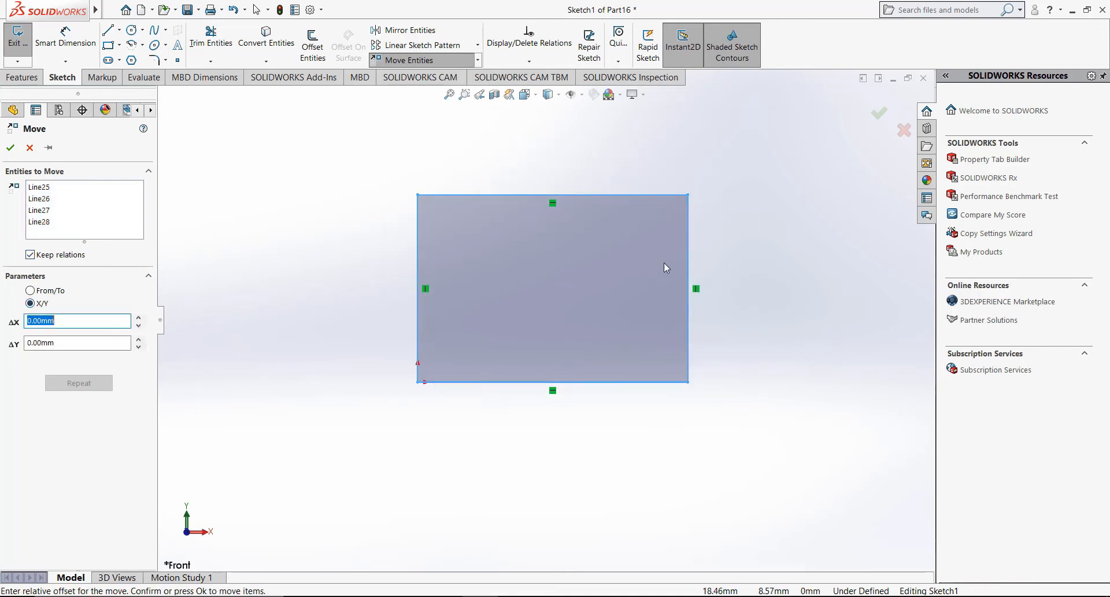
{"action": "scroll", "coordinate": [665, 251], "scroll_direction": "down", "scroll_amount": 2}
{"action": "scroll", "coordinate": [625, 260], "scroll_direction": "down", "scroll_amount": 1}
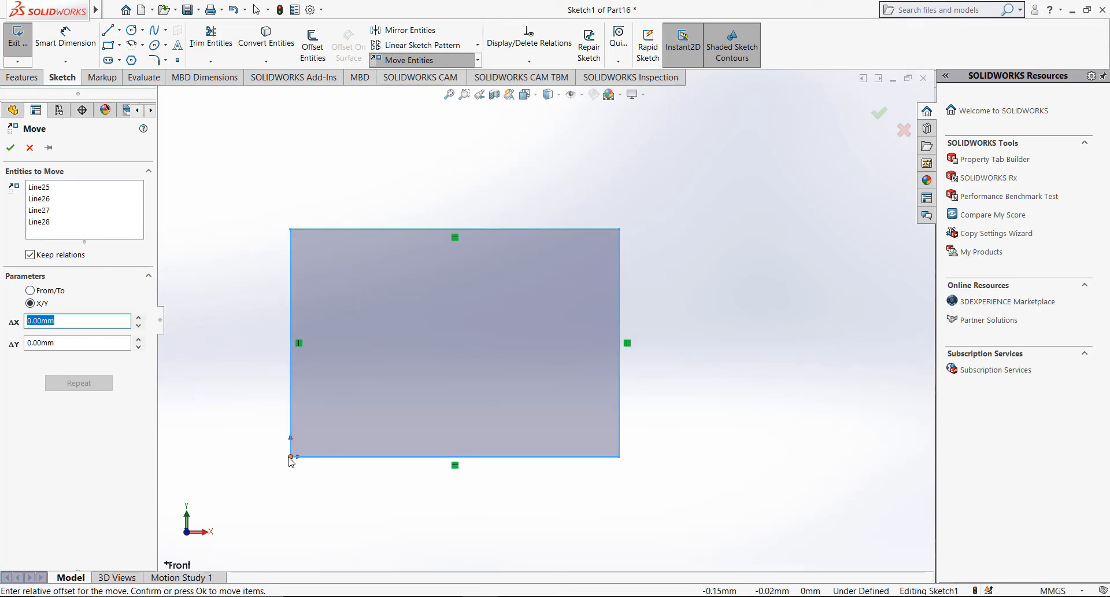
{"action": "type", "text": "1"}
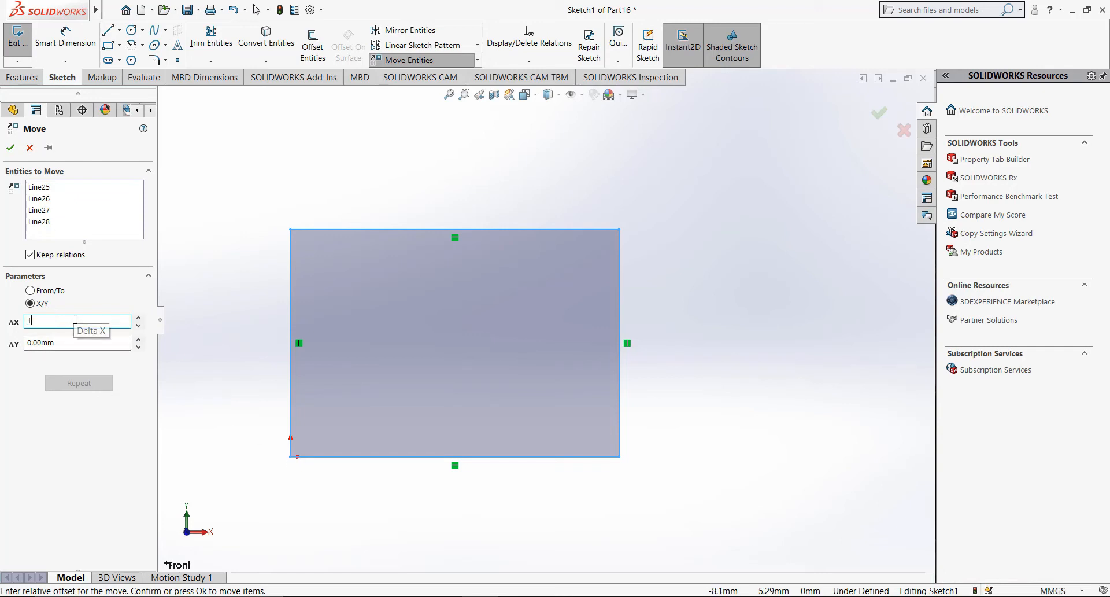
{"action": "left_click", "coordinate": [53, 451]}
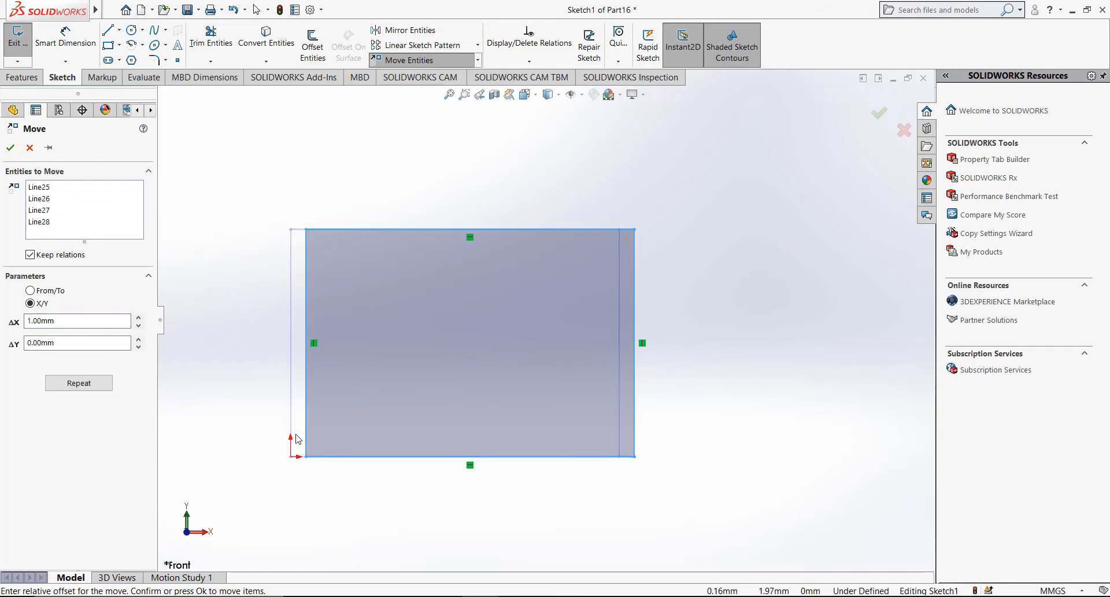
Set the move's ΔX offset to 10 mm
{"action": "scroll", "coordinate": [322, 412], "scroll_direction": "down", "scroll_amount": 1}
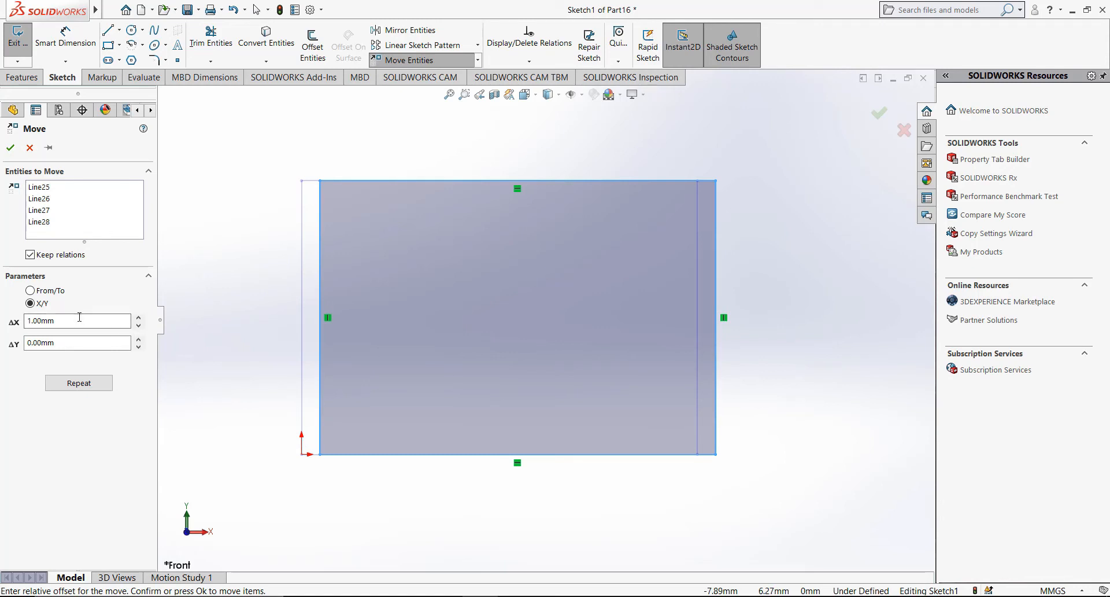
{"action": "left_click_drag", "start_coordinate": [81, 319], "coordinate": [5, 318]}
{"action": "type", "text": "10"}
{"action": "left_click", "coordinate": [107, 456]}
{"action": "scroll", "coordinate": [329, 442], "scroll_direction": "up", "scroll_amount": 2}
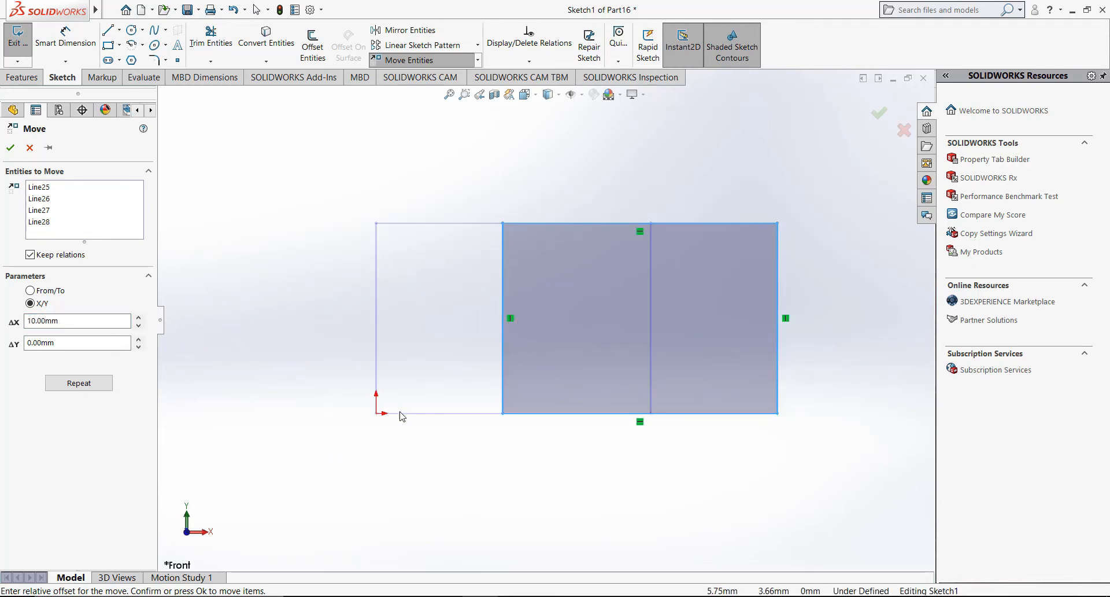
Set the move's ΔY offset to 10 mm
{"action": "scroll", "coordinate": [397, 413], "scroll_direction": "down", "scroll_amount": 1}
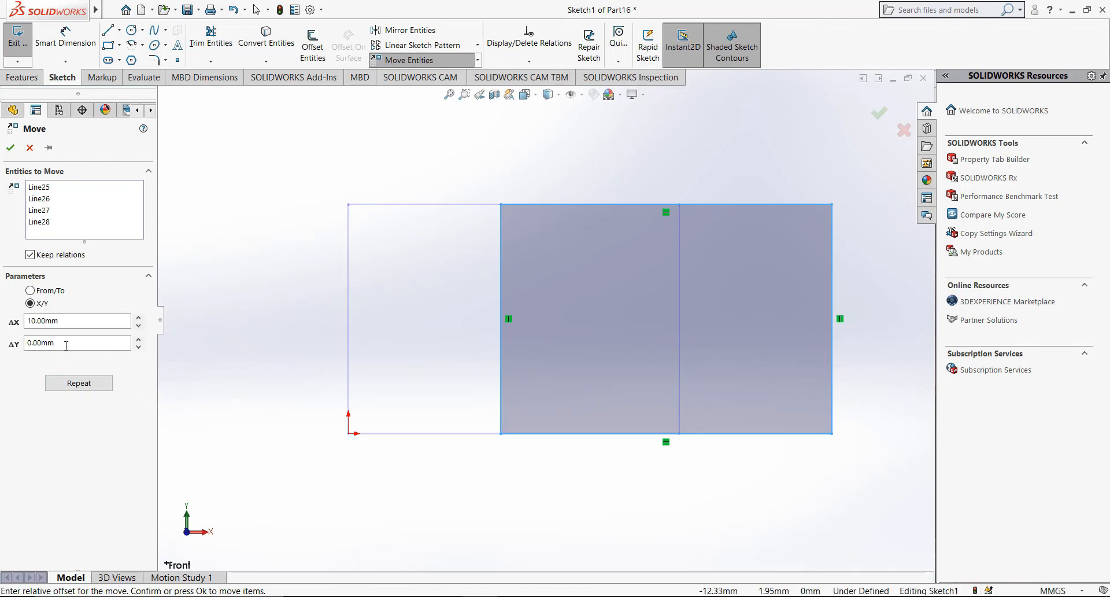
{"action": "left_click_drag", "start_coordinate": [67, 344], "coordinate": [1, 347]}
{"action": "type", "text": "10"}
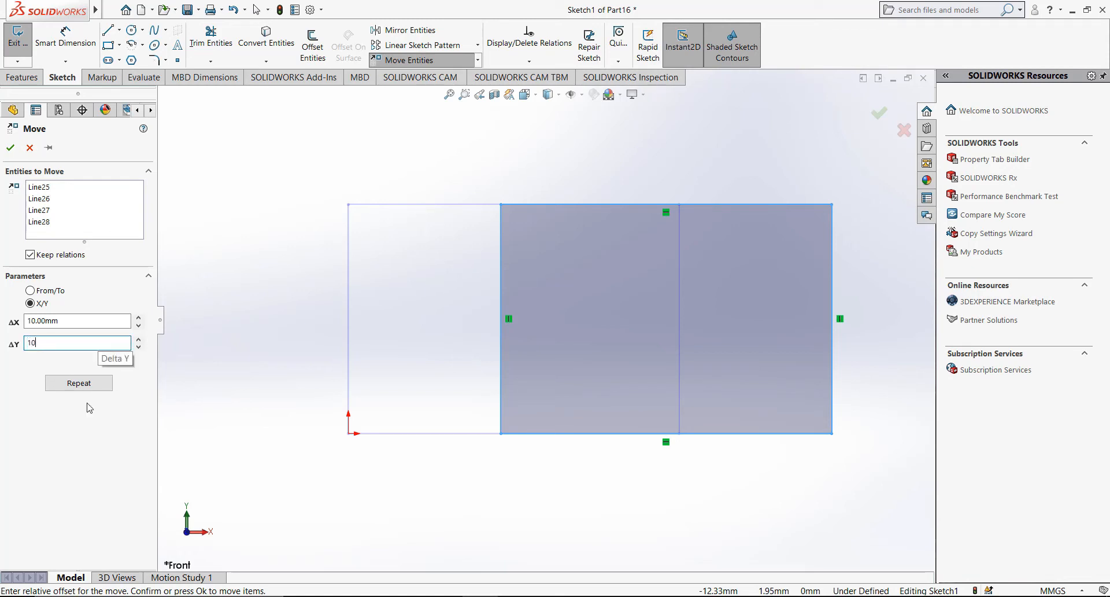
{"action": "key", "text": "Return"}
{"action": "scroll", "coordinate": [547, 427], "scroll_direction": "up", "scroll_amount": 2}
{"action": "scroll", "coordinate": [658, 216], "scroll_direction": "up", "scroll_amount": 1}
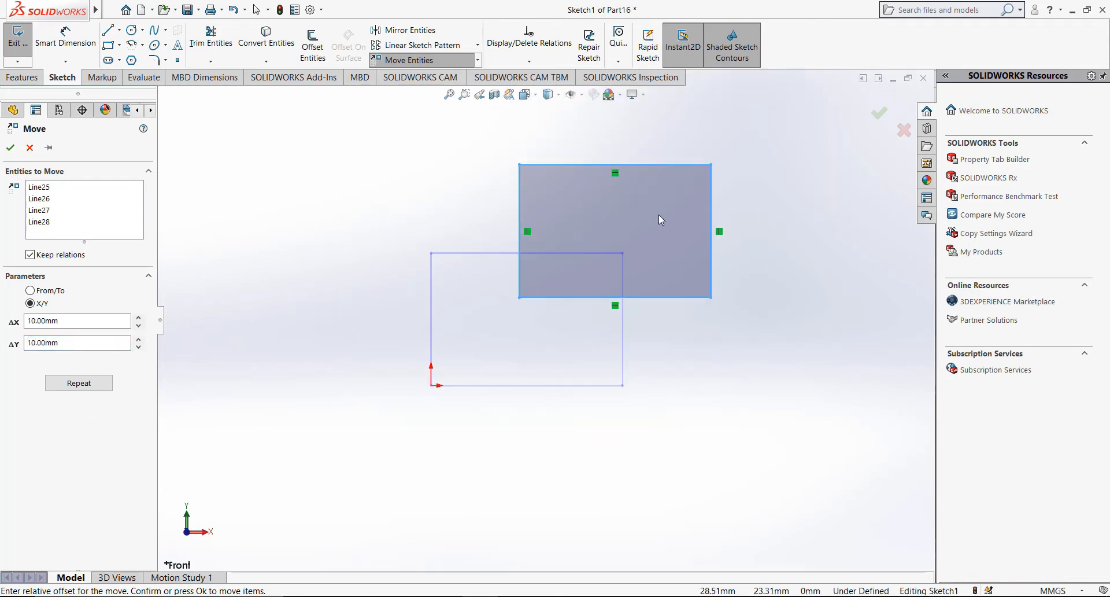
{"action": "scroll", "coordinate": [658, 214], "scroll_direction": "down", "scroll_amount": 3}
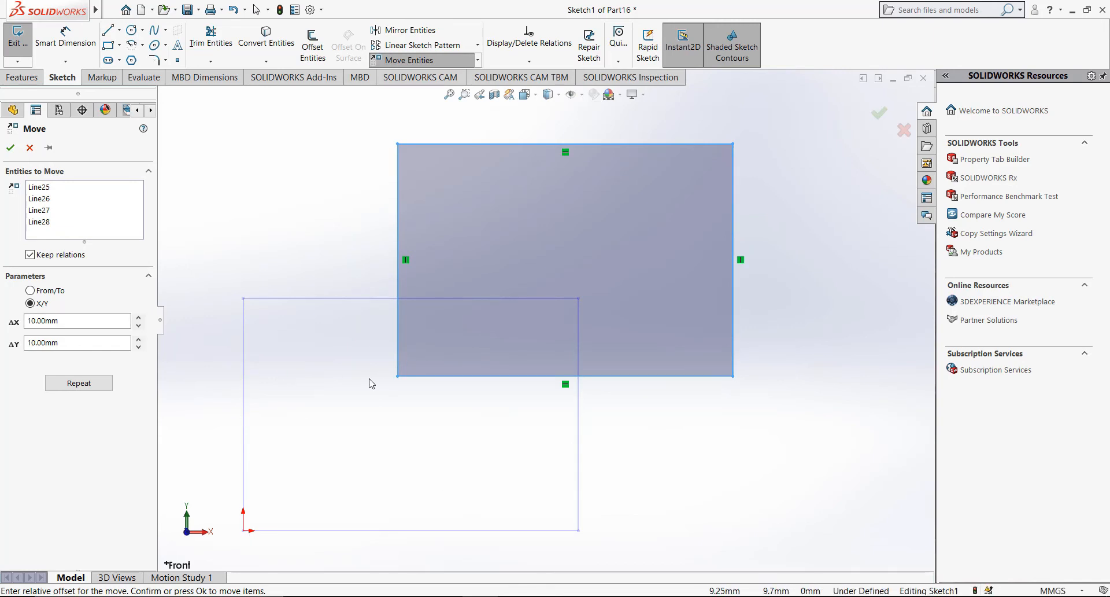
Apply the X/Y offset move to the rectangle
{"action": "scroll", "coordinate": [436, 370], "scroll_direction": "up", "scroll_amount": 1}
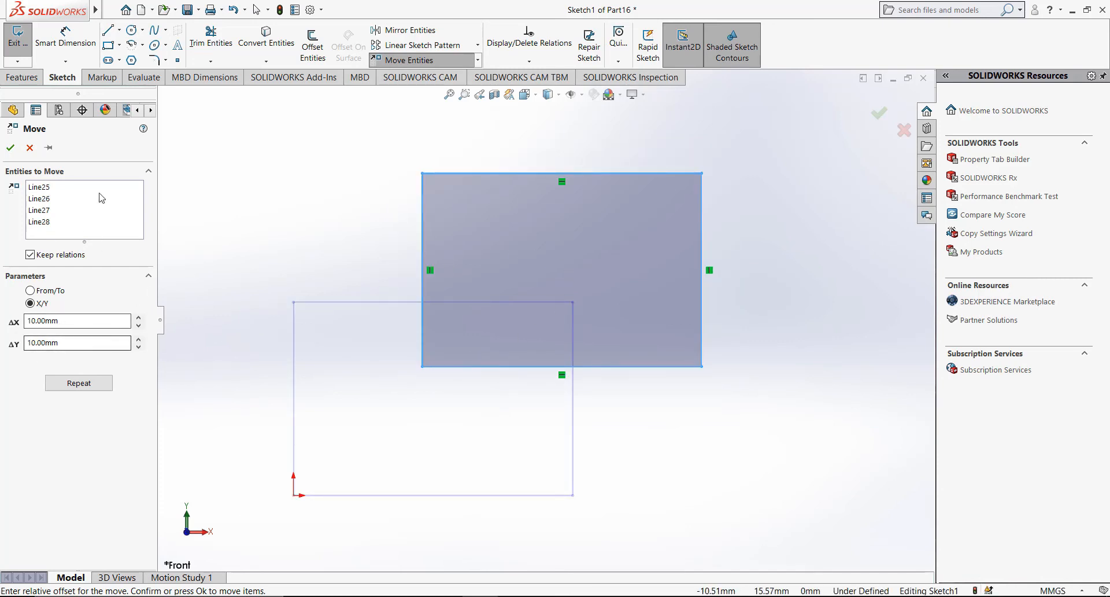
{"action": "left_click", "coordinate": [11, 148]}
{"action": "scroll", "coordinate": [438, 347], "scroll_direction": "up", "scroll_amount": 2}
{"action": "scroll", "coordinate": [473, 257], "scroll_direction": "down", "scroll_amount": 2}
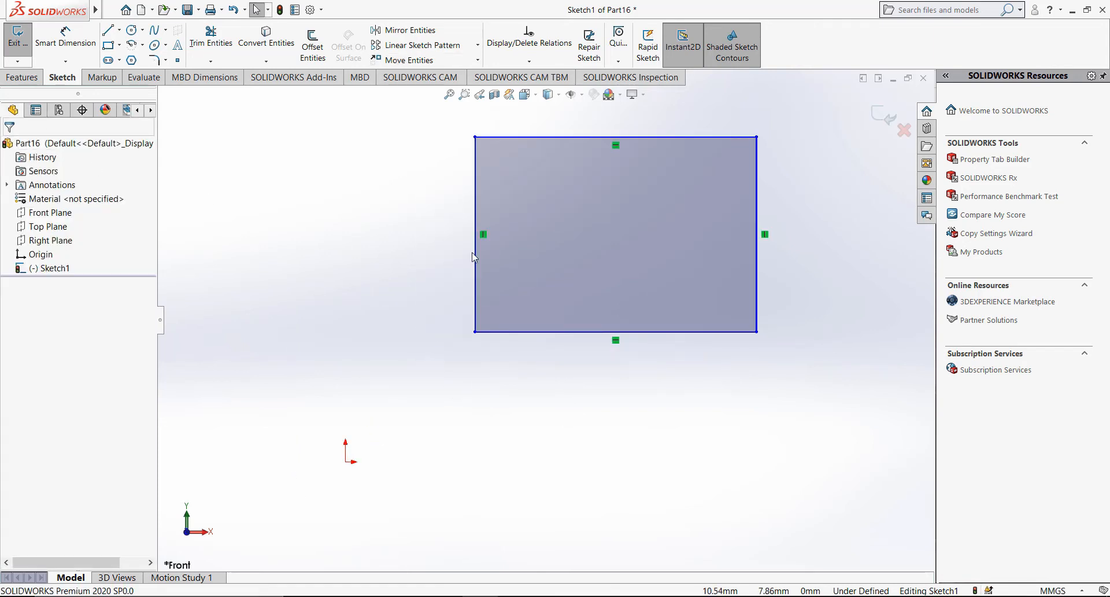
Check the vertical distance from the origin to the rectangle's lower-left corner with Smart Dimension, without placing a dimension
{"action": "left_click", "coordinate": [65, 38]}
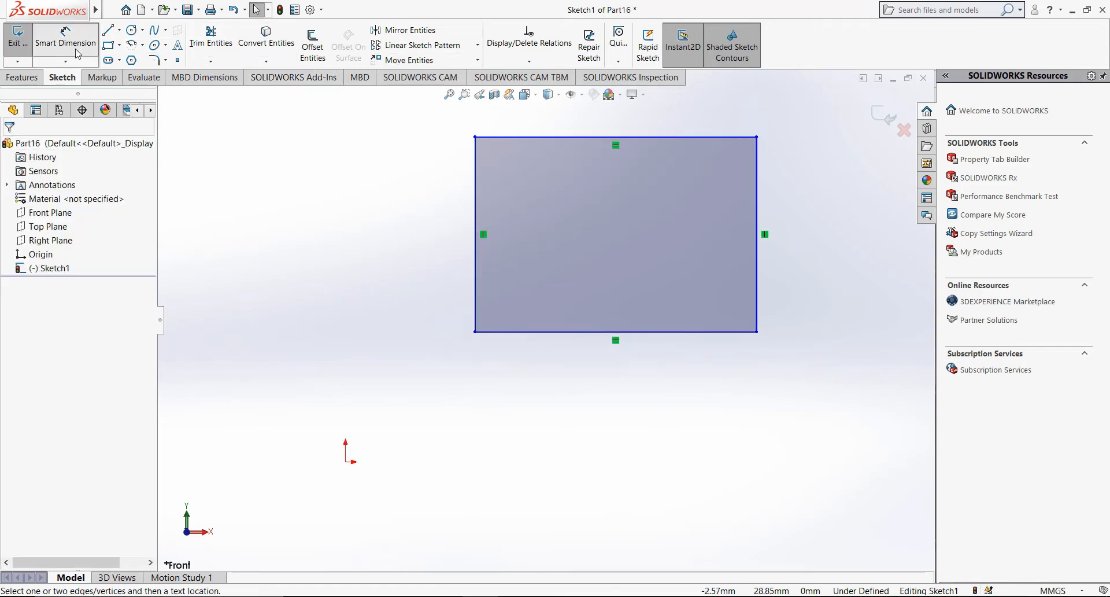
{"action": "left_click", "coordinate": [345, 461]}
{"action": "left_click", "coordinate": [476, 332]}
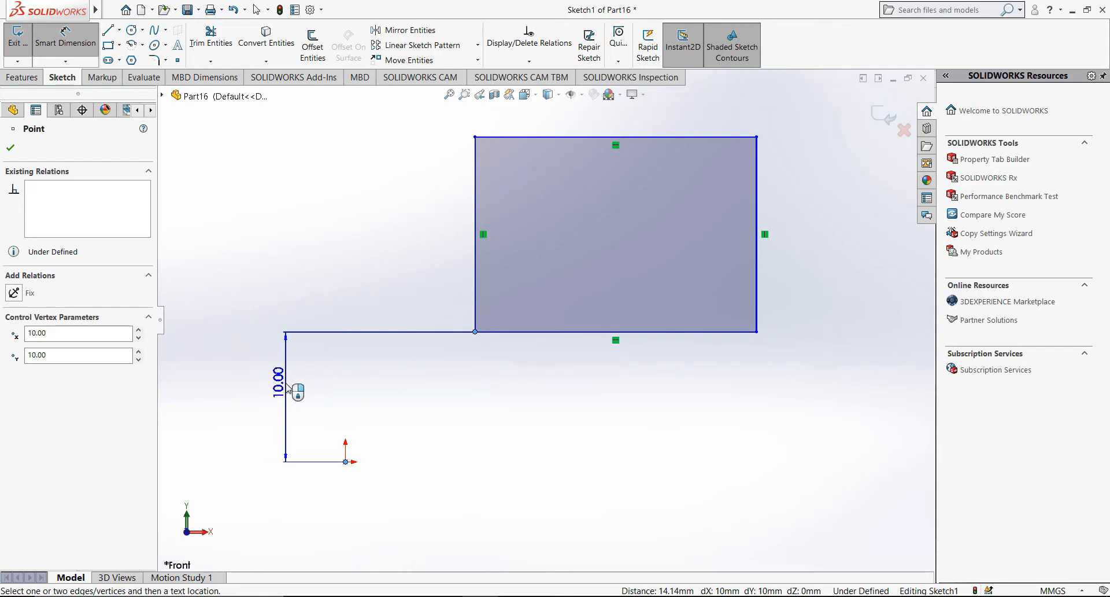
{"action": "key", "text": "Escape"}
{"action": "scroll", "coordinate": [552, 329], "scroll_direction": "up", "scroll_amount": 3}
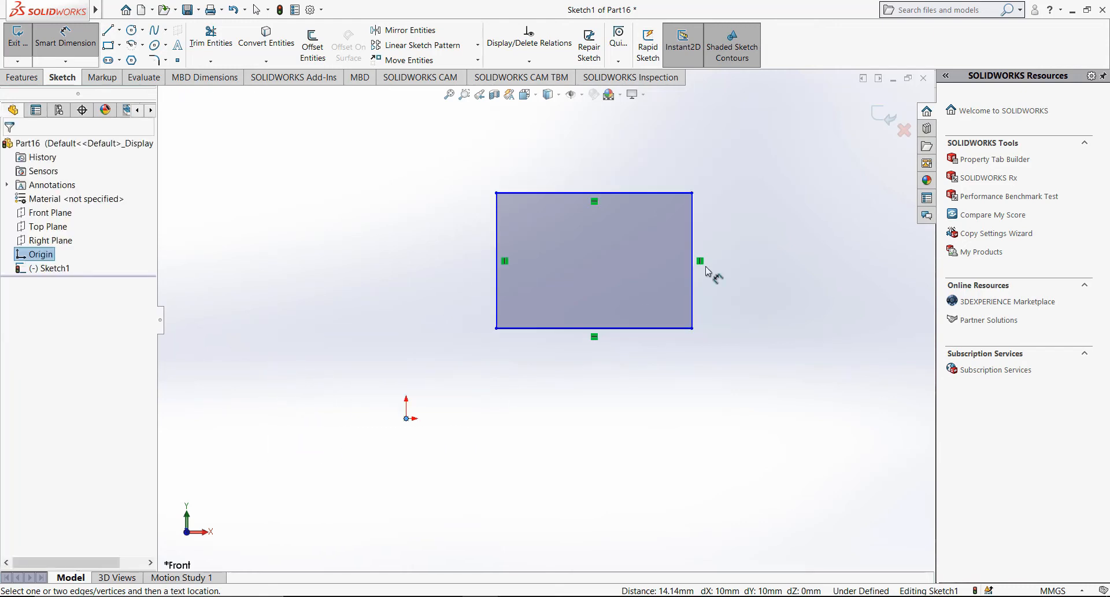
{"action": "scroll", "coordinate": [706, 271], "scroll_direction": "down", "scroll_amount": 4}
{"action": "scroll", "coordinate": [500, 277], "scroll_direction": "up", "scroll_amount": 2}
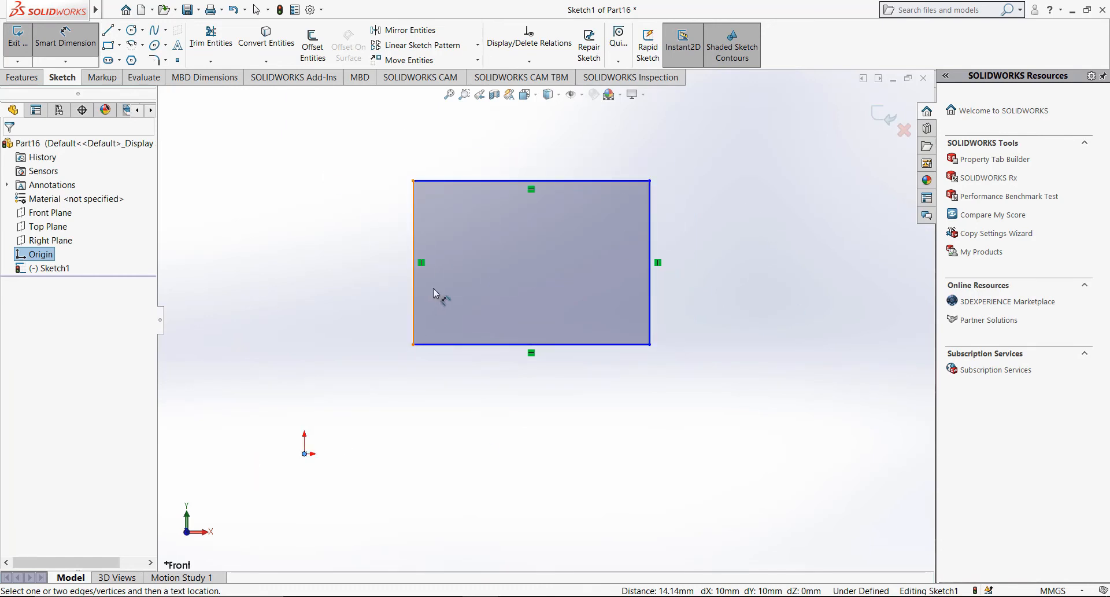
{"action": "scroll", "coordinate": [433, 289], "scroll_direction": "down", "scroll_amount": 2}
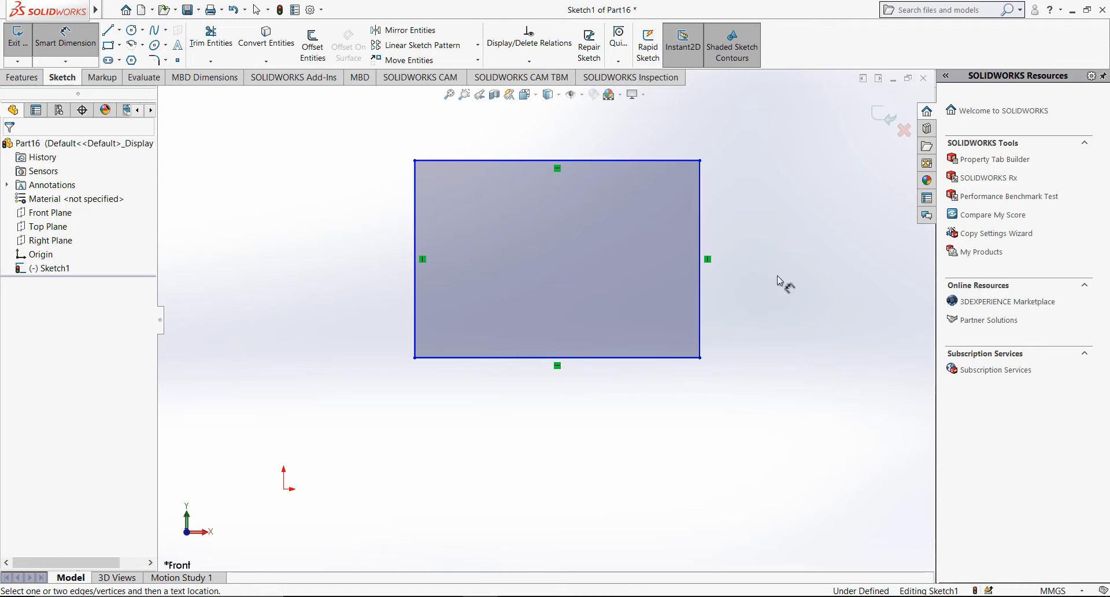
{"action": "key", "text": "Escape"}
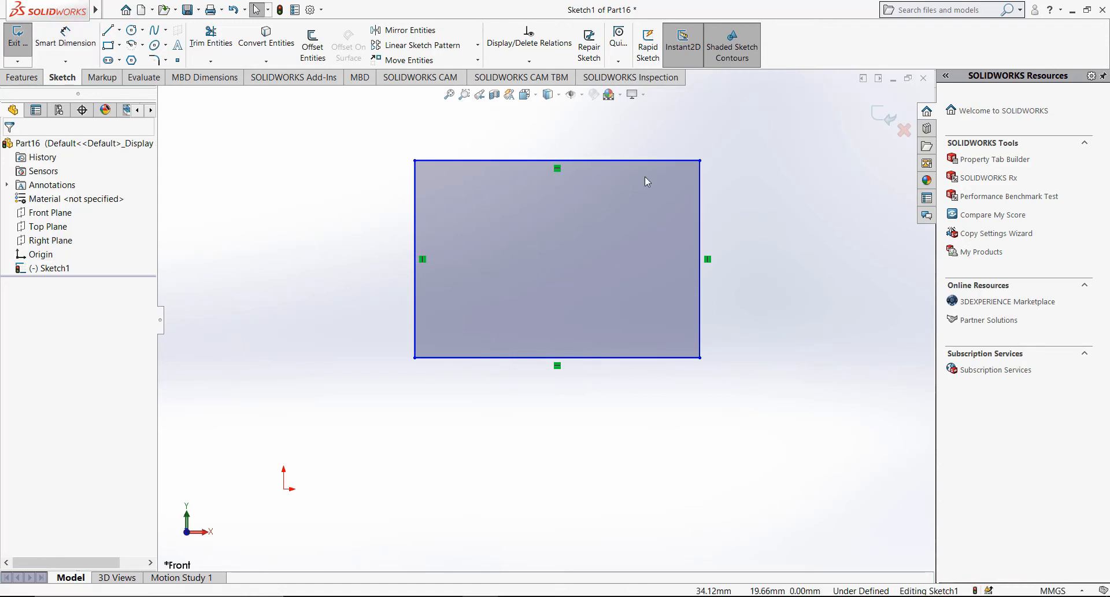
Copy the whole rectangle with Copy Entities in From/To mode from its lower-left corner to the origin, keeping relations
{"action": "left_click", "coordinate": [478, 61]}
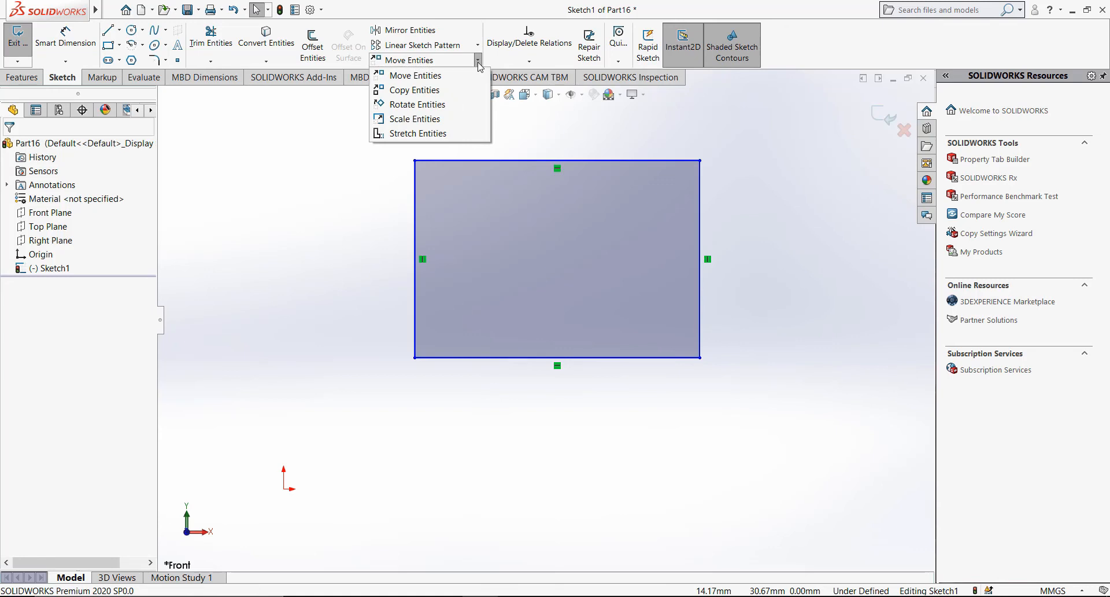
{"action": "left_click", "coordinate": [450, 96]}
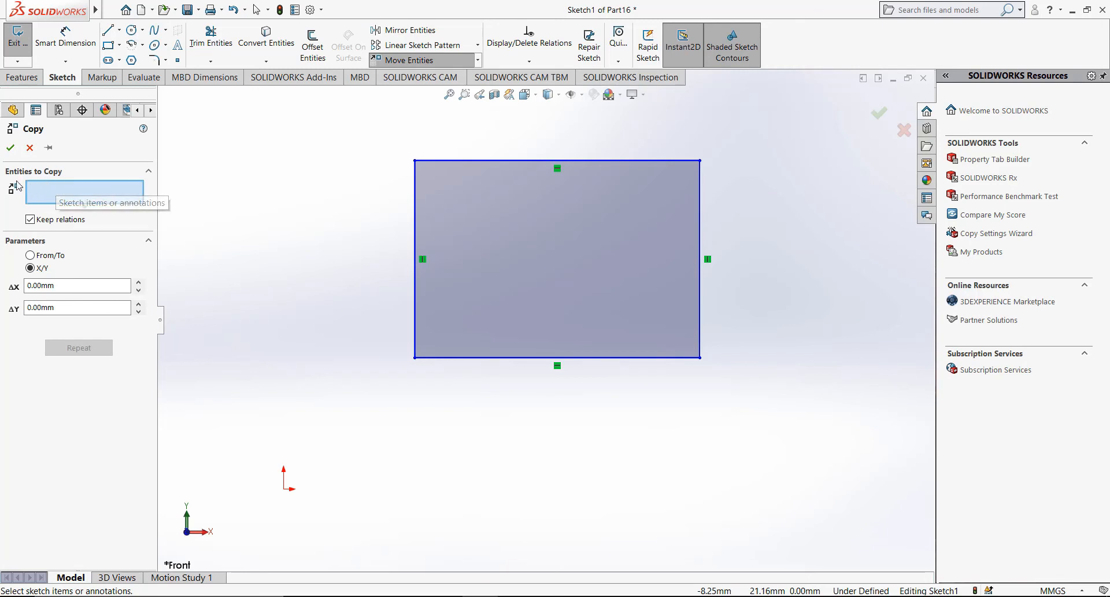
{"action": "left_click_drag", "start_coordinate": [755, 393], "coordinate": [336, 114]}
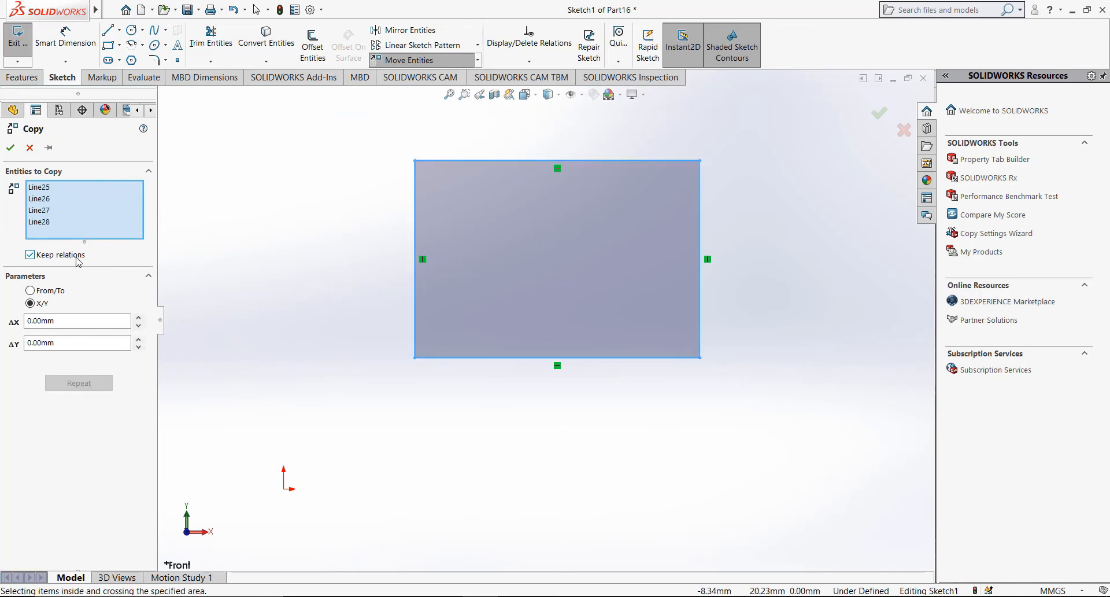
{"action": "left_click", "coordinate": [30, 291]}
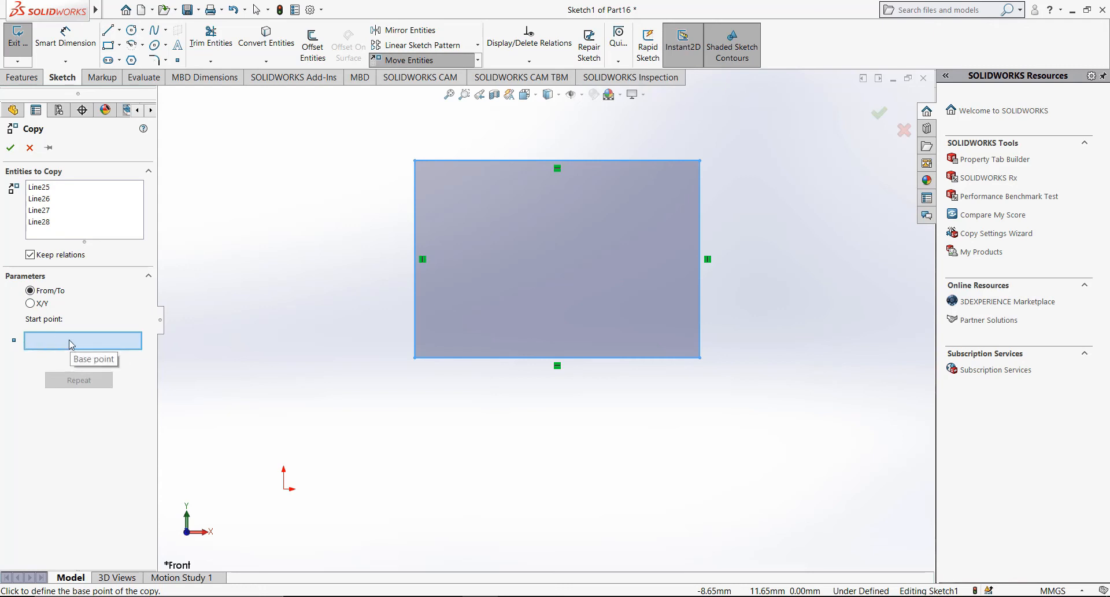
{"action": "left_click", "coordinate": [415, 358]}
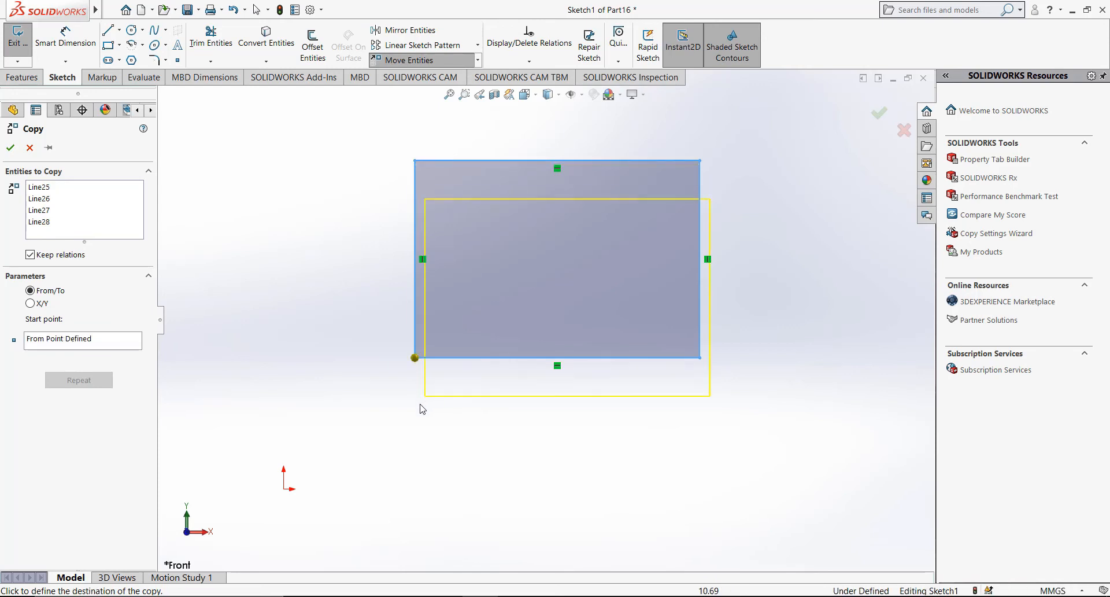
{"action": "left_click", "coordinate": [283, 490]}
{"action": "scroll", "coordinate": [427, 441], "scroll_direction": "up", "scroll_amount": 2}
{"action": "scroll", "coordinate": [477, 418], "scroll_direction": "down", "scroll_amount": 2}
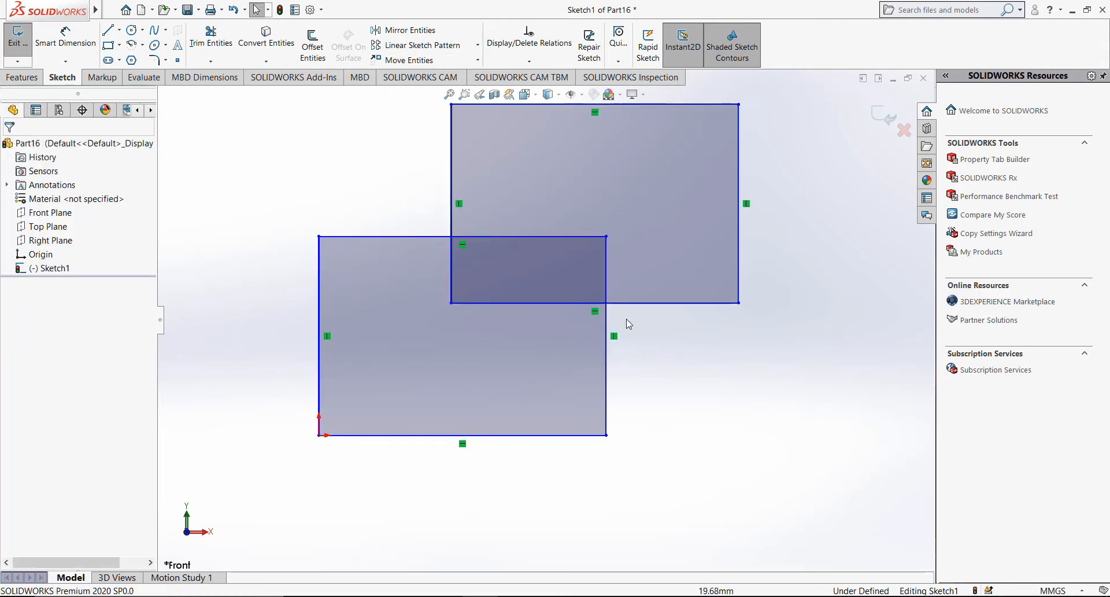
{"action": "scroll", "coordinate": [531, 275], "scroll_direction": "up", "scroll_amount": 2}
{"action": "scroll", "coordinate": [589, 227], "scroll_direction": "down", "scroll_amount": 2}
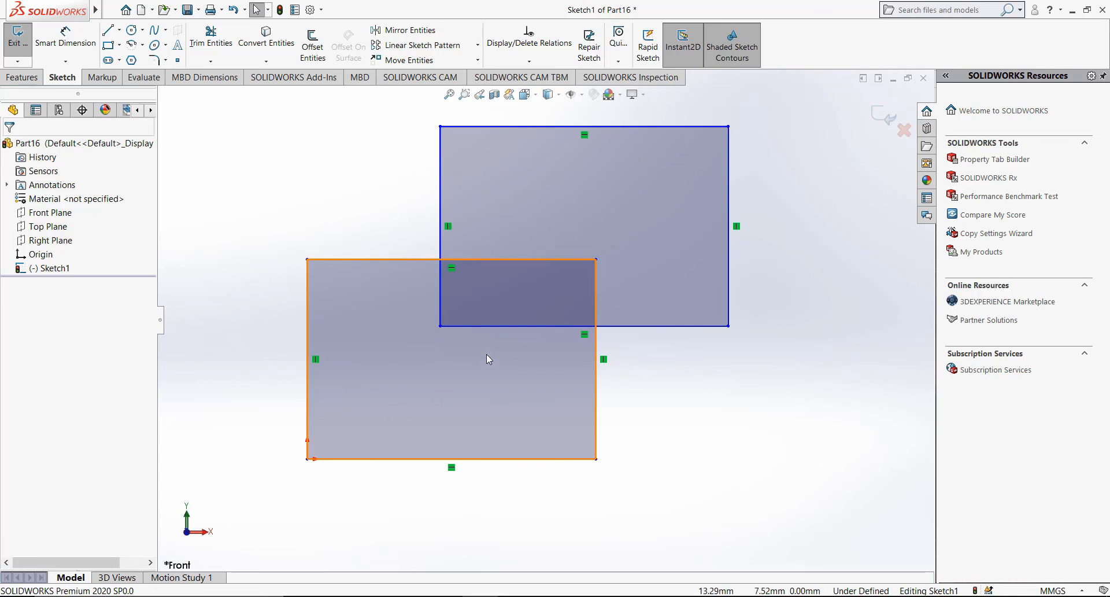
{"action": "scroll", "coordinate": [487, 354], "scroll_direction": "up", "scroll_amount": 2}
{"action": "scroll", "coordinate": [492, 349], "scroll_direction": "down", "scroll_amount": 2}
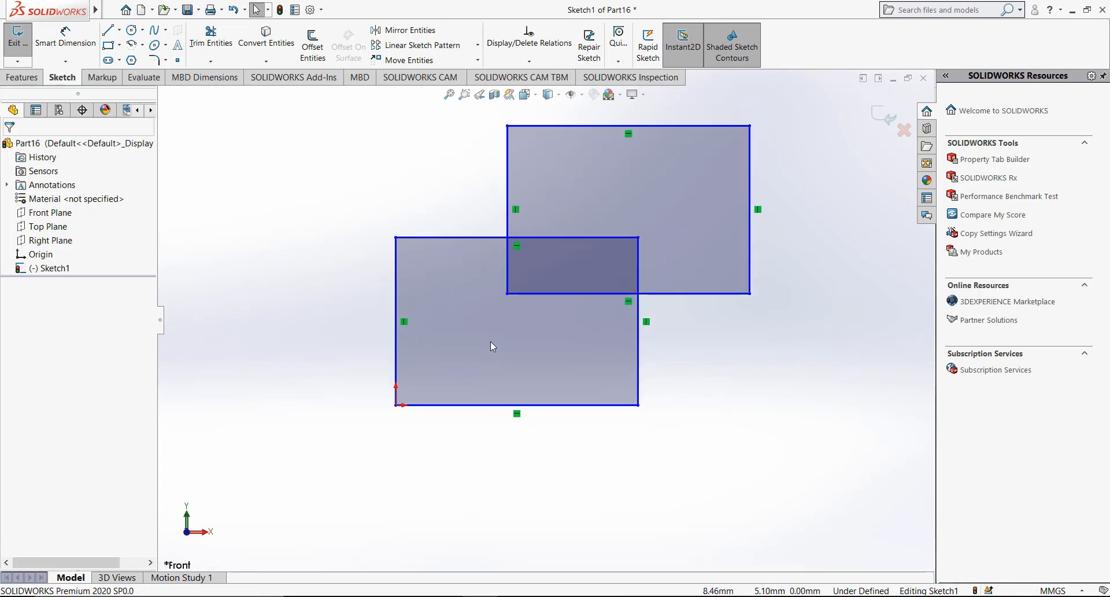
{"action": "key", "text": "f"}
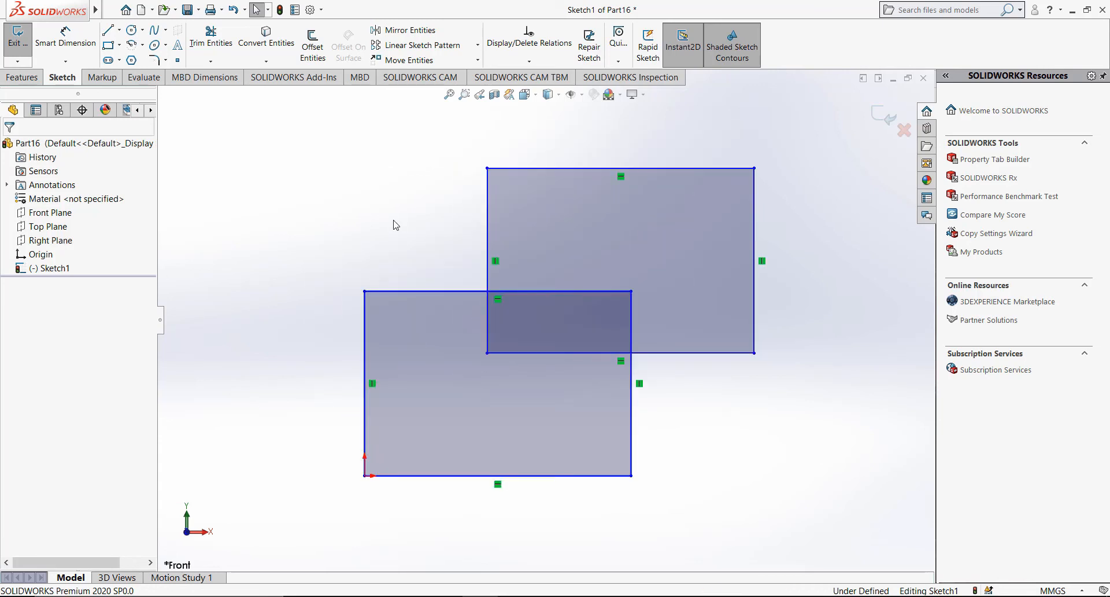
Start another Copy Entities operation on the four lines of the rectangle at the origin, using X/Y offsets
{"action": "left_click", "coordinate": [477, 60]}
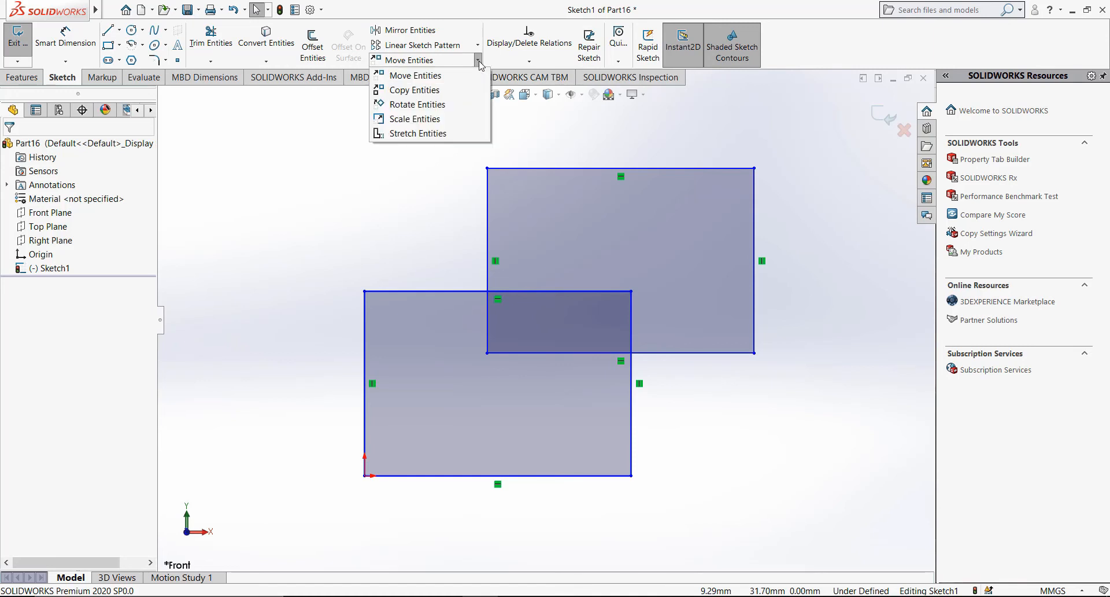
{"action": "left_click", "coordinate": [426, 91]}
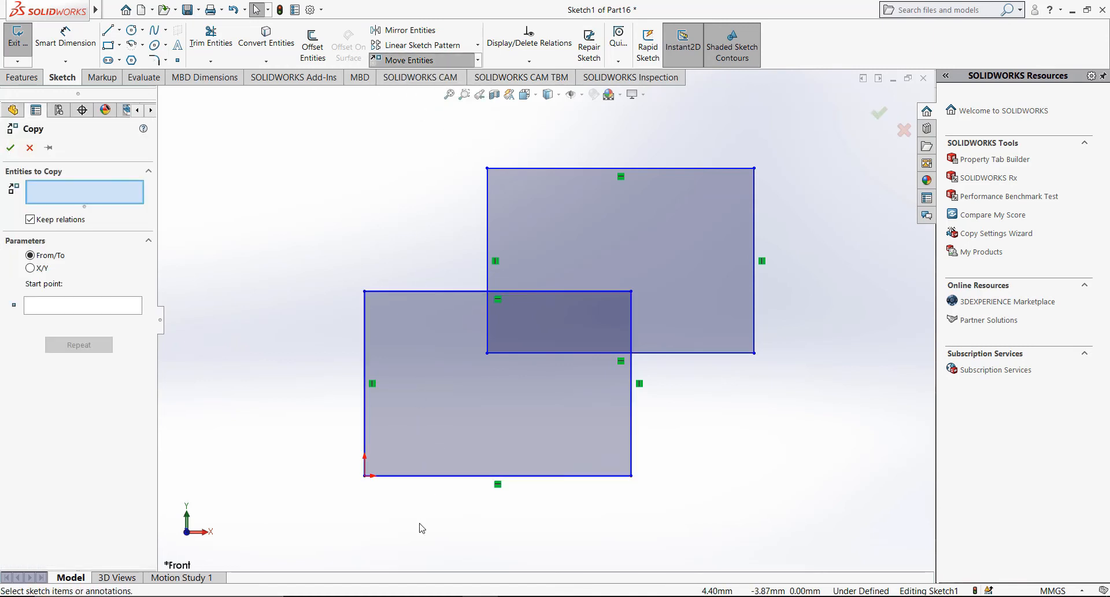
{"action": "left_click_drag", "start_coordinate": [422, 528], "coordinate": [342, 266]}
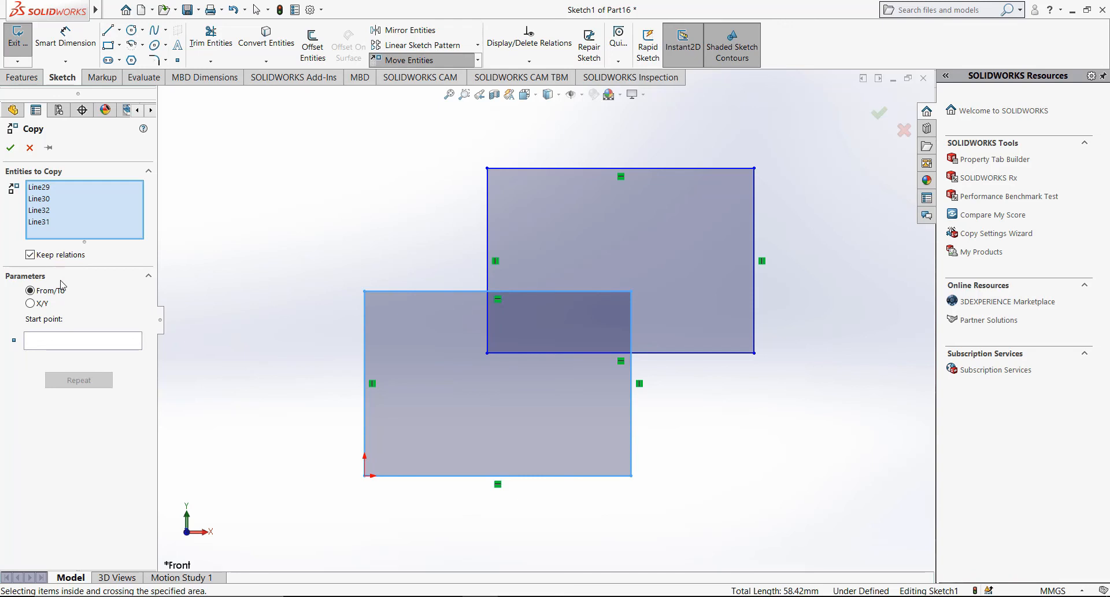
{"action": "left_click", "coordinate": [32, 305]}
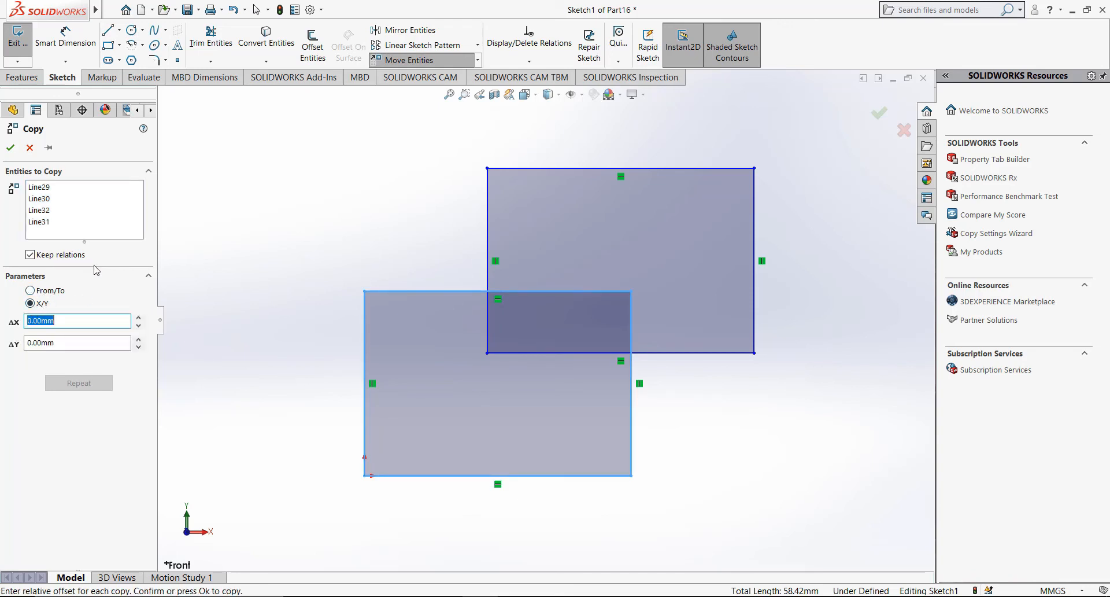
{"action": "scroll", "coordinate": [585, 296], "scroll_direction": "up", "scroll_amount": 2}
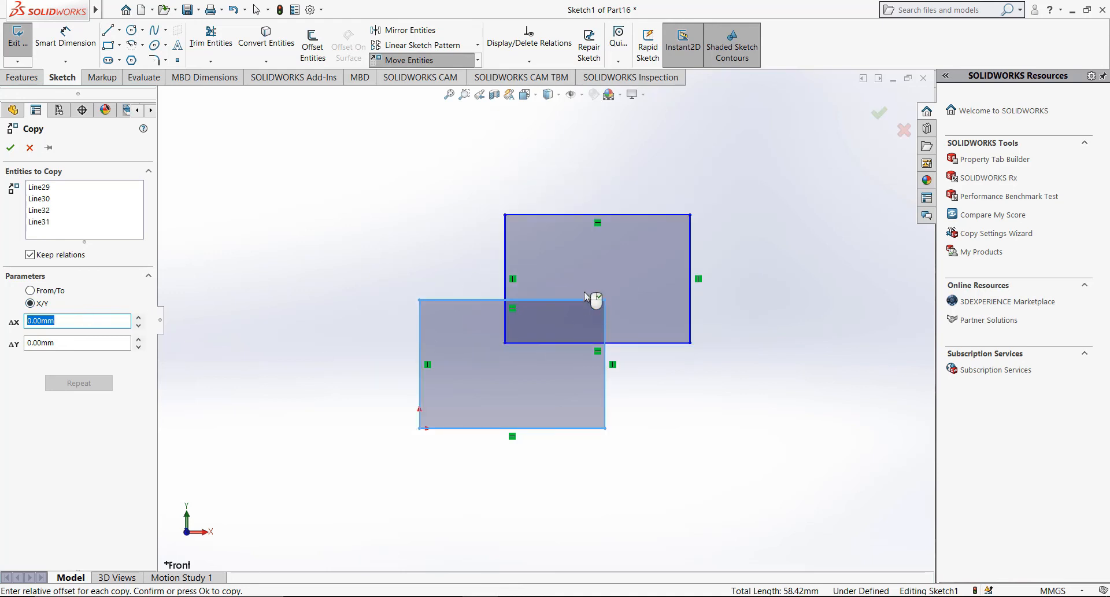
{"action": "scroll", "coordinate": [586, 296], "scroll_direction": "down", "scroll_amount": 1}
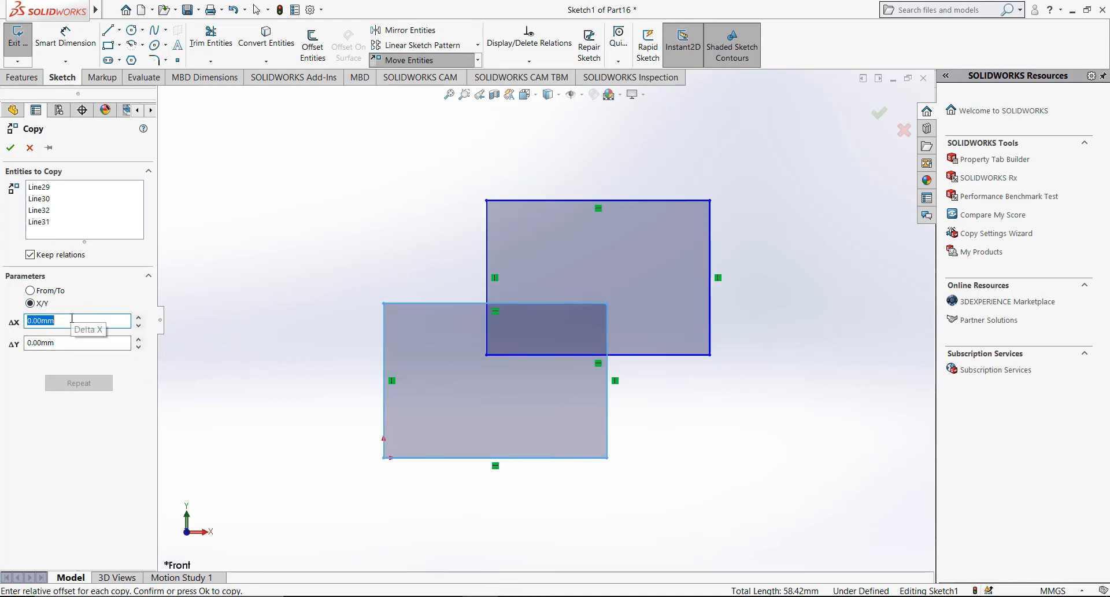
Set the copy's ΔX and ΔY offsets to 25 mm each and create the copied rectangle
{"action": "type", "text": "25"}
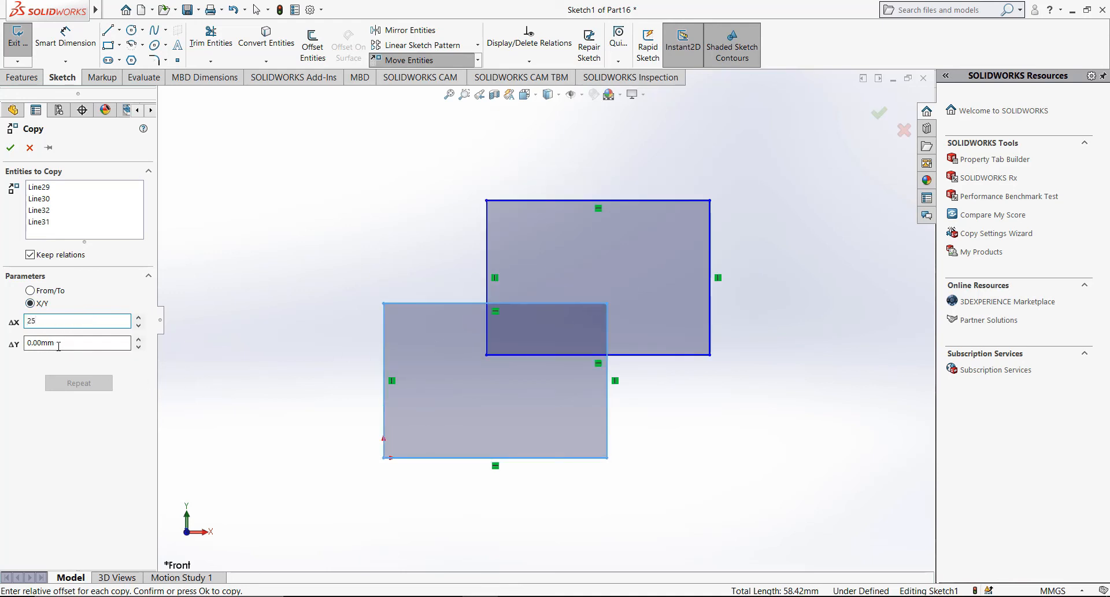
{"action": "left_click", "coordinate": [58, 343]}
{"action": "type", "text": "25"}
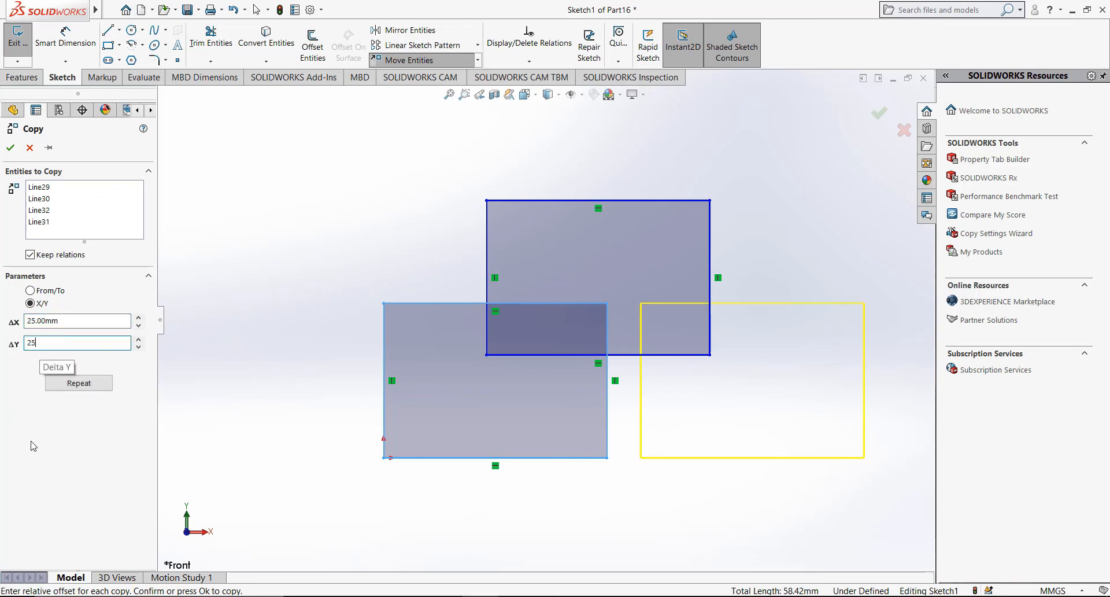
{"action": "key", "text": "Return"}
{"action": "scroll", "coordinate": [546, 324], "scroll_direction": "up", "scroll_amount": 1}
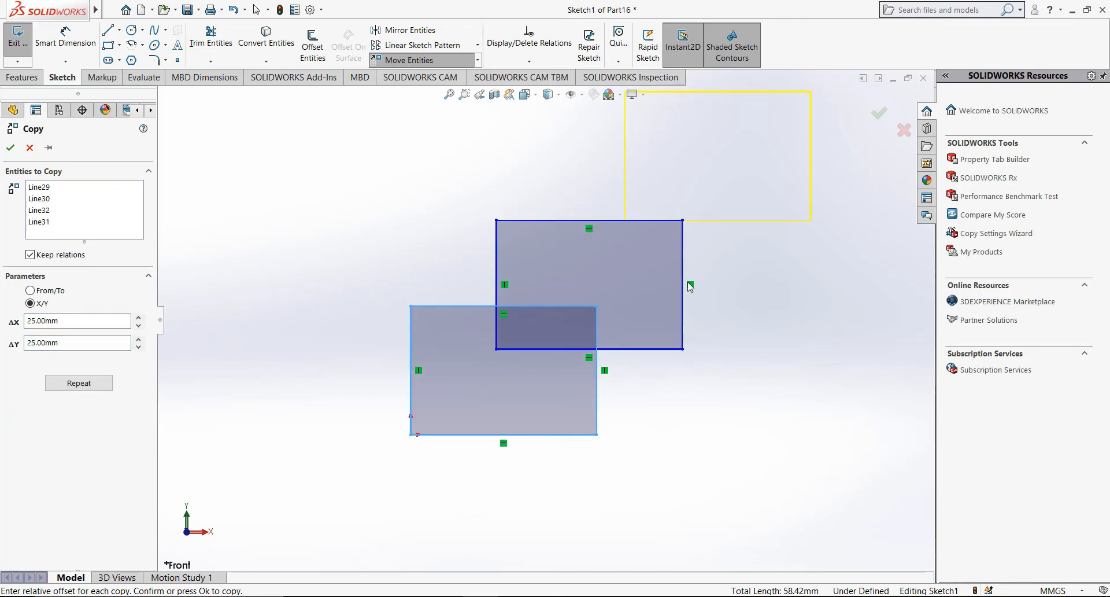
{"action": "scroll", "coordinate": [688, 283], "scroll_direction": "up", "scroll_amount": 2}
{"action": "scroll", "coordinate": [691, 234], "scroll_direction": "down", "scroll_amount": 2}
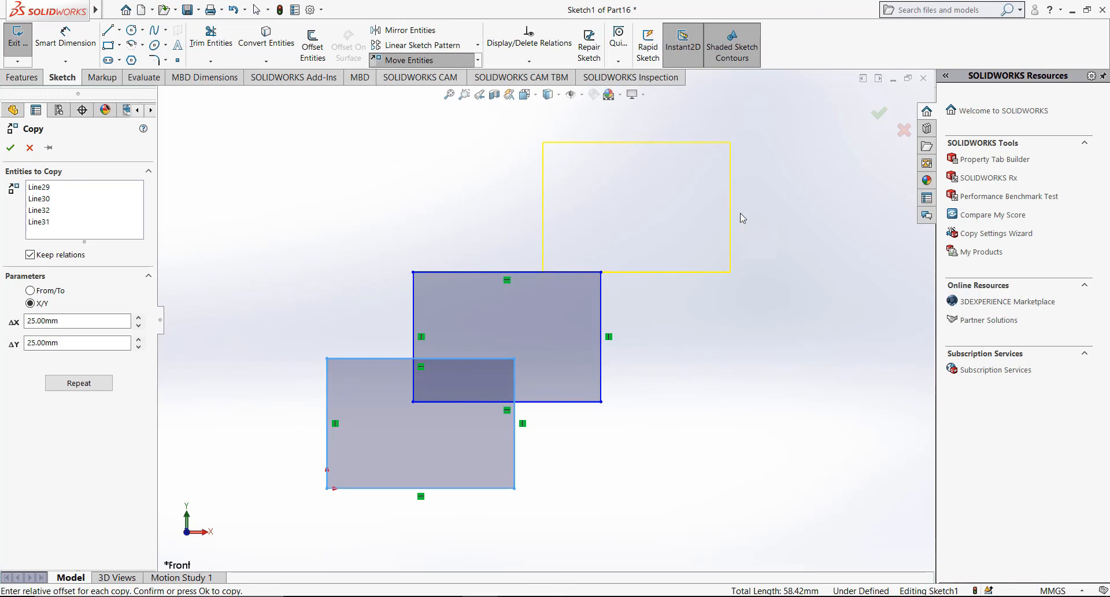
{"action": "left_click", "coordinate": [11, 148]}
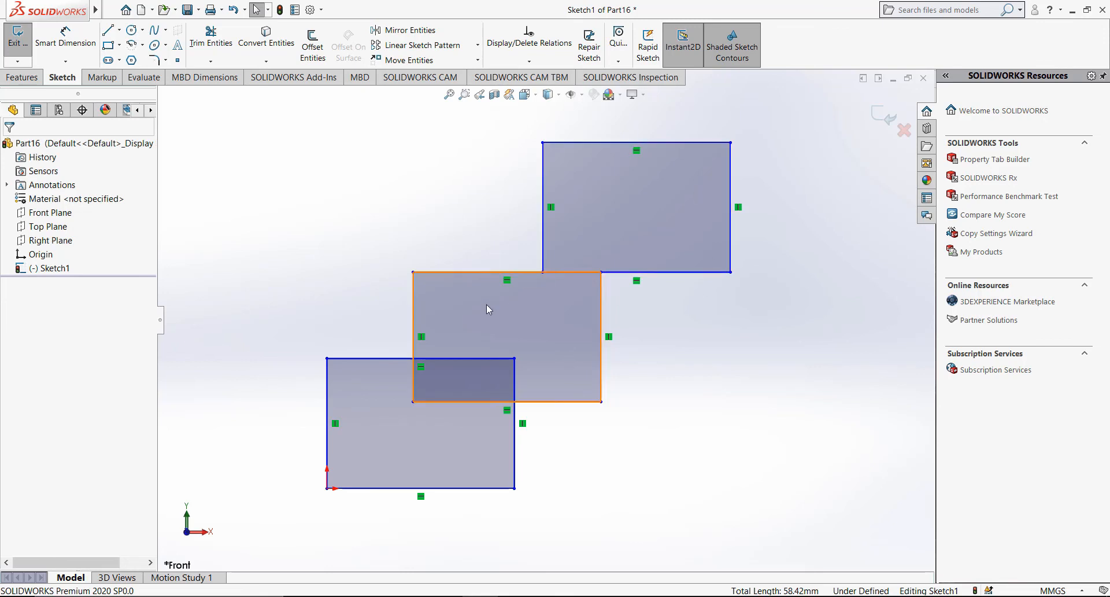
{"action": "scroll", "coordinate": [487, 304], "scroll_direction": "up", "scroll_amount": 1}
{"action": "scroll", "coordinate": [520, 226], "scroll_direction": "down", "scroll_amount": 1}
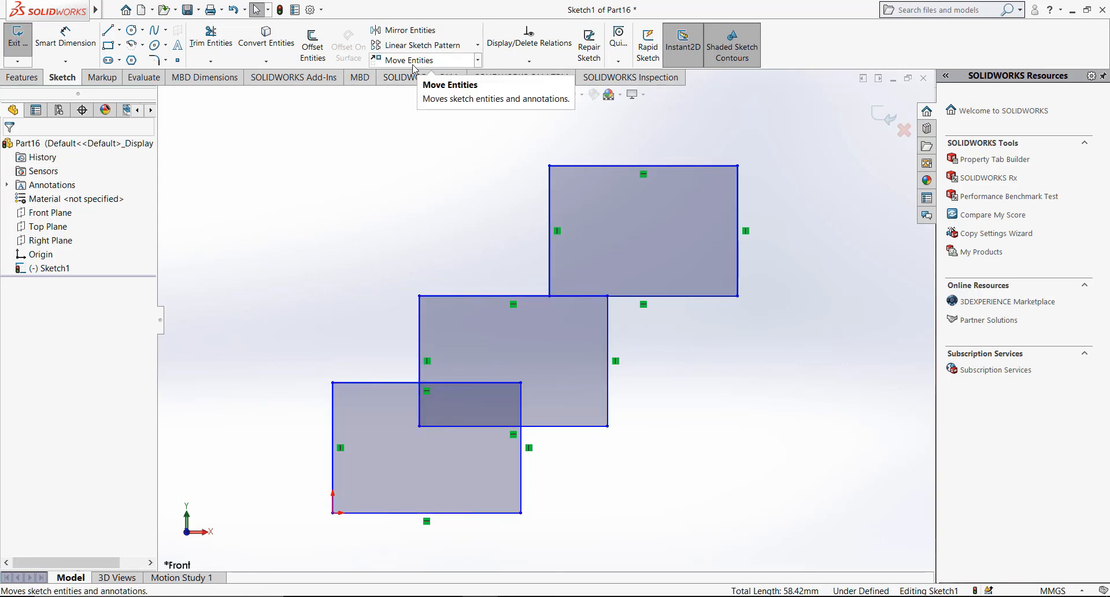
{"action": "scroll", "coordinate": [399, 279], "scroll_direction": "up", "scroll_amount": 2}
{"action": "scroll", "coordinate": [463, 370], "scroll_direction": "down", "scroll_amount": 2}
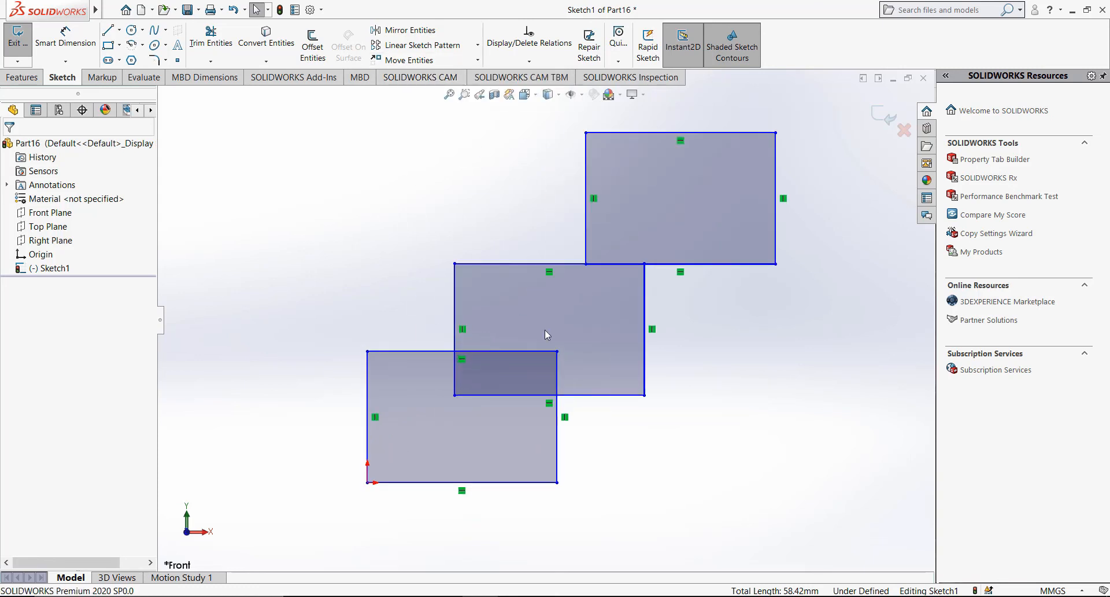
{"action": "scroll", "coordinate": [688, 224], "scroll_direction": "up", "scroll_amount": 1}
{"action": "scroll", "coordinate": [599, 247], "scroll_direction": "down", "scroll_amount": 1}
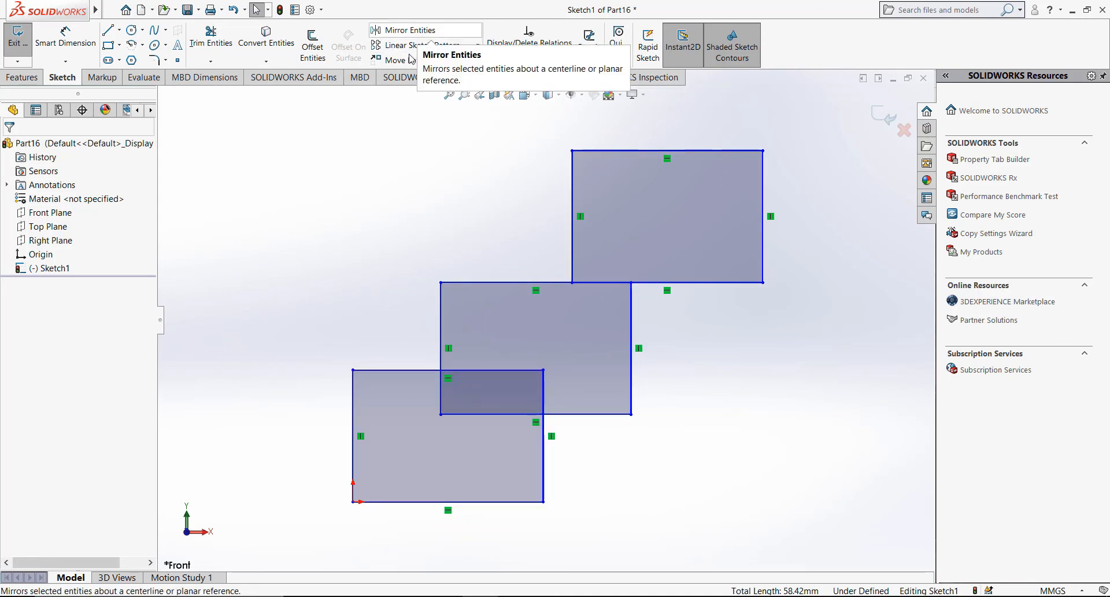
{"action": "left_click", "coordinate": [478, 60]}
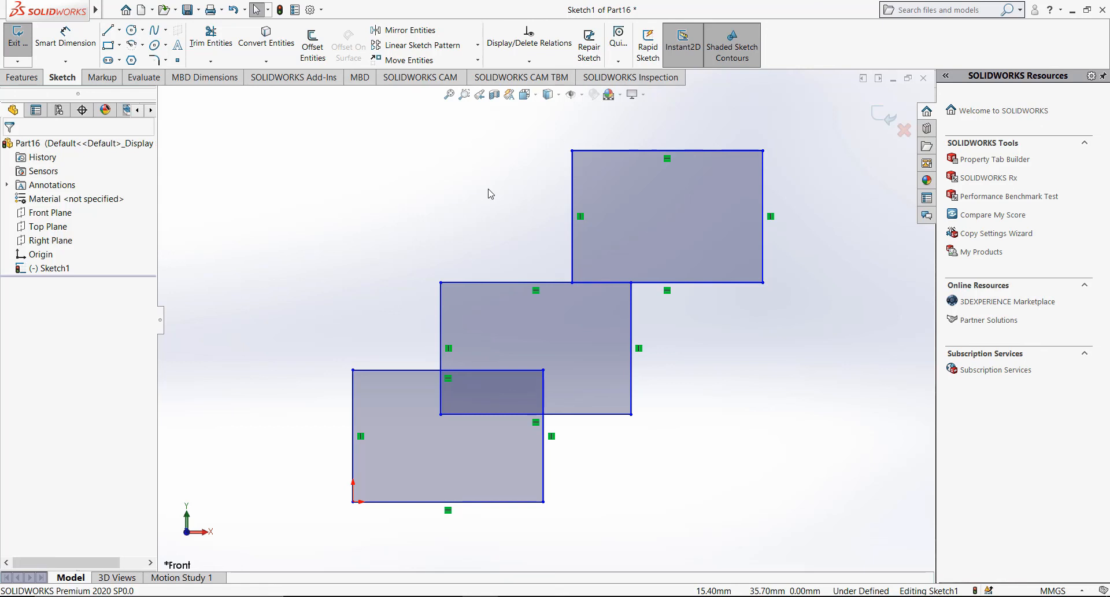
{"action": "left_click", "coordinate": [478, 60]}
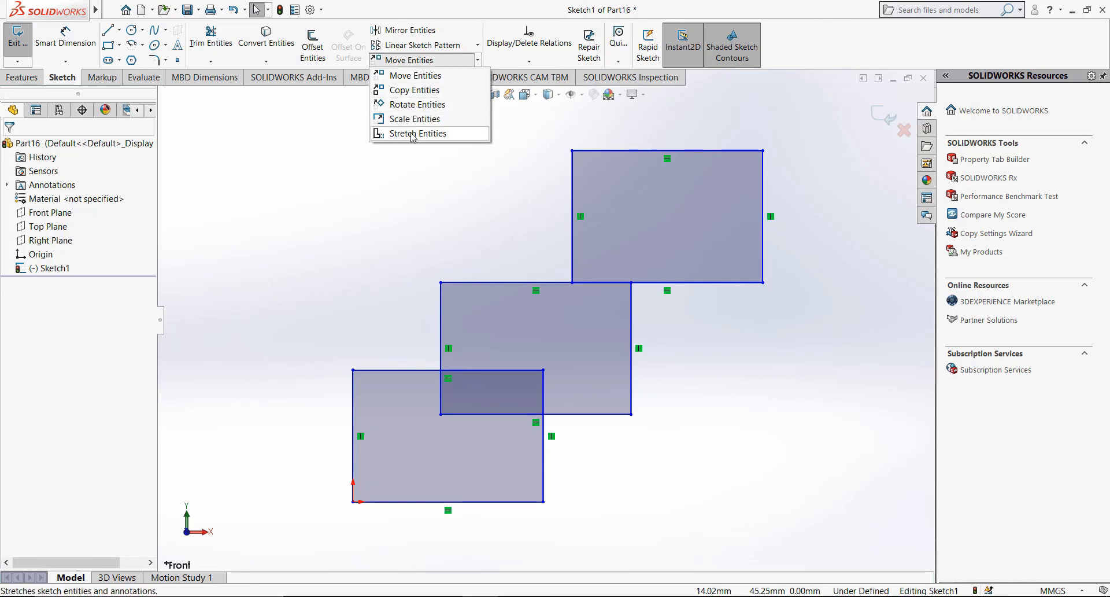
{"action": "left_click", "coordinate": [483, 186]}
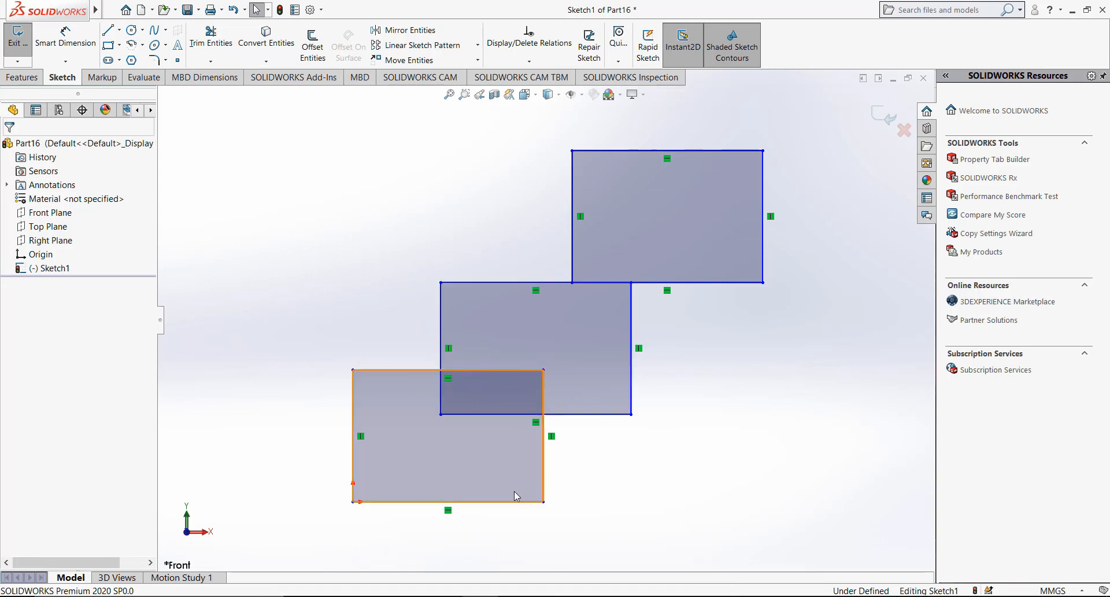
{"action": "left_click", "coordinate": [512, 596]}
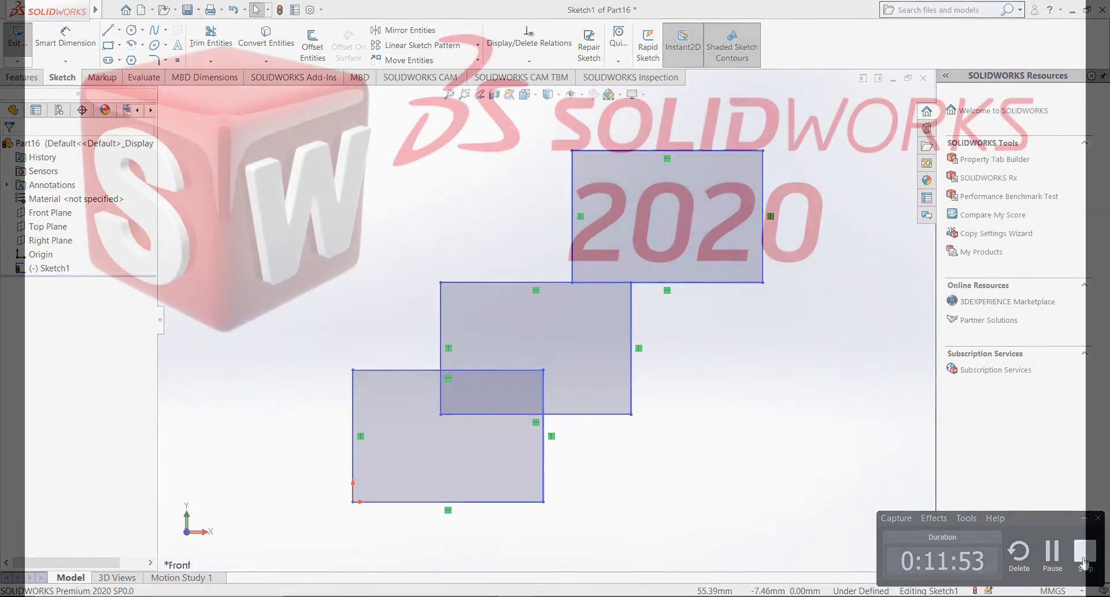